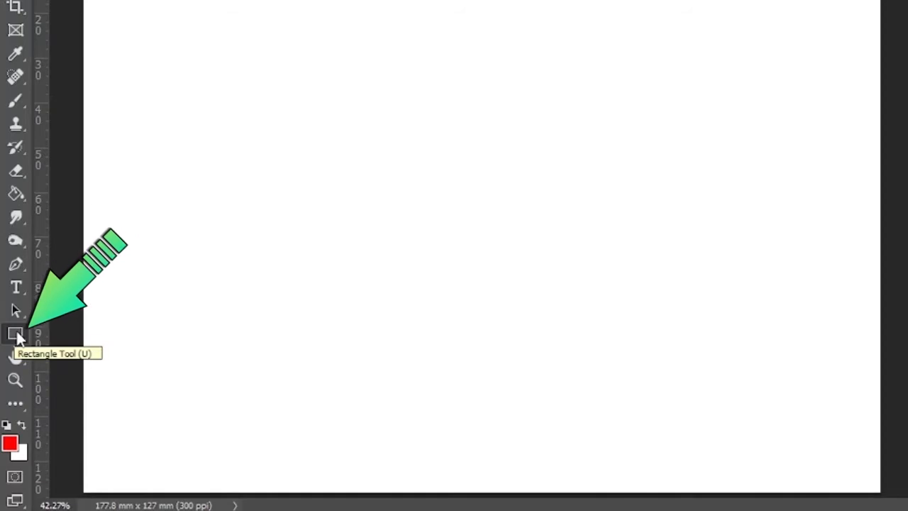
Activate the Rectangle Tool and set its drawing mode to Shape
right_click(16, 335)
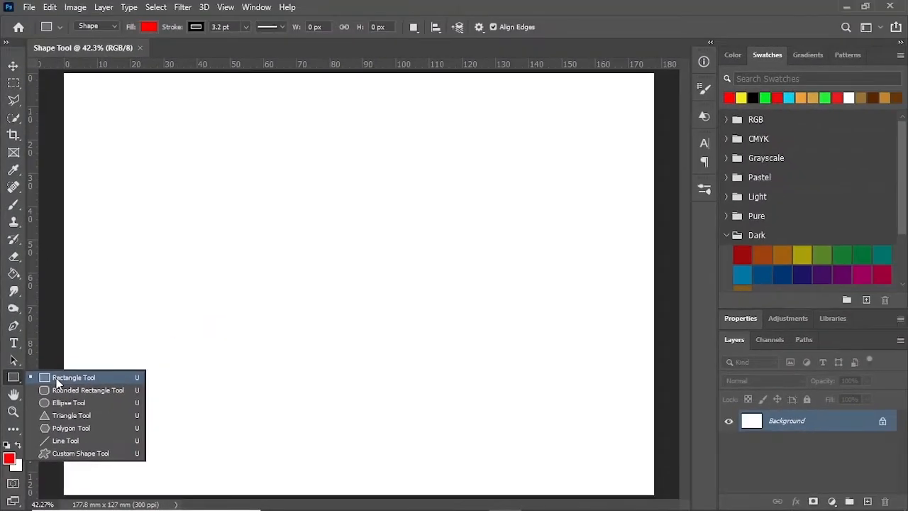
left_click(74, 336)
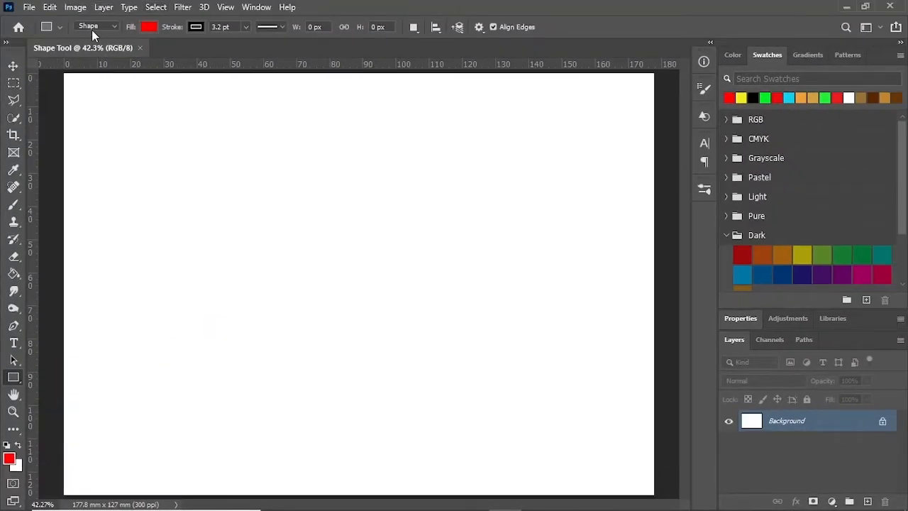
left_click(117, 33)
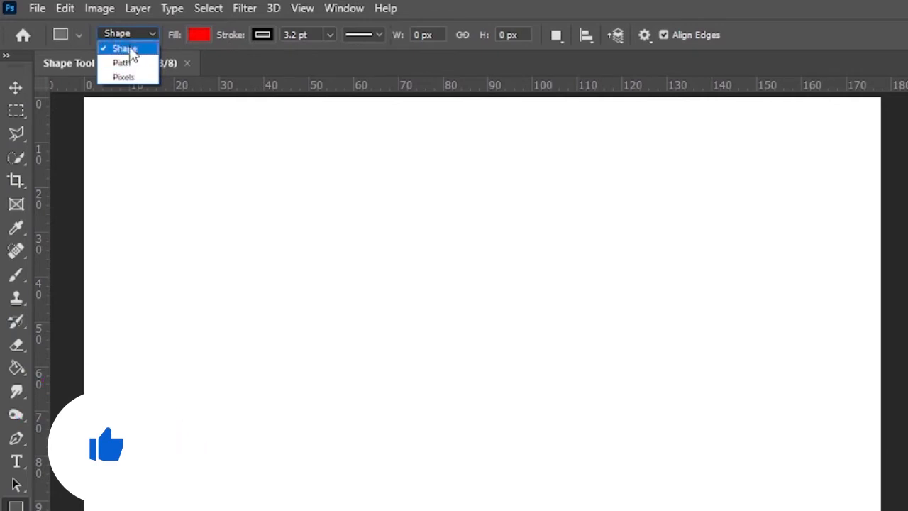
left_click(125, 50)
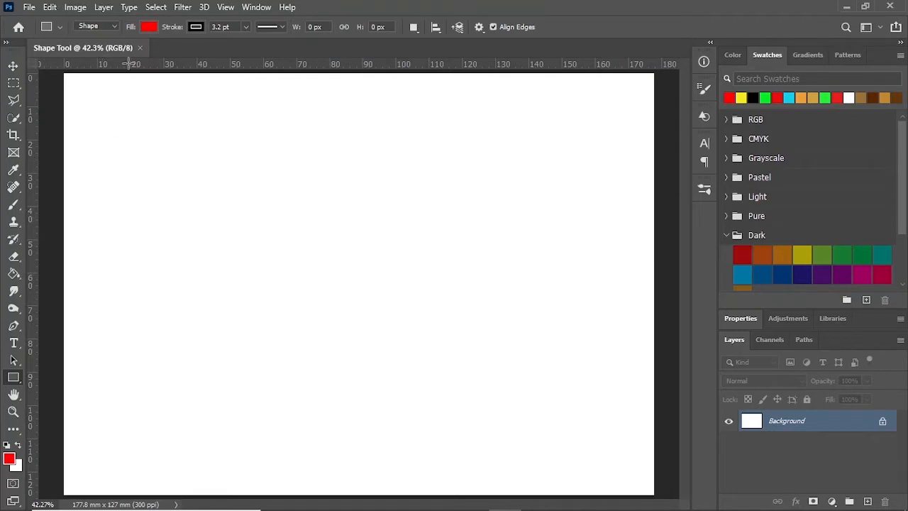
Set the shape fill to Light Magenta from the Light swatch group
left_click(147, 26)
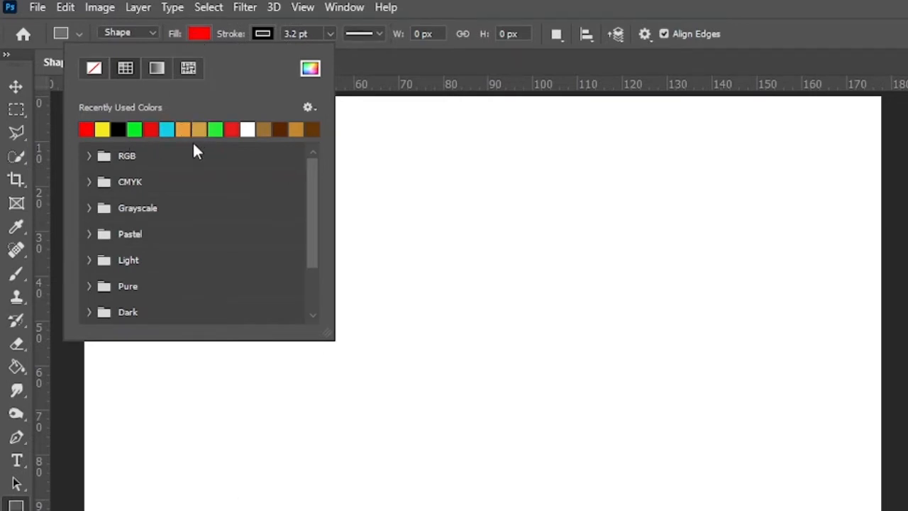
left_click(89, 260)
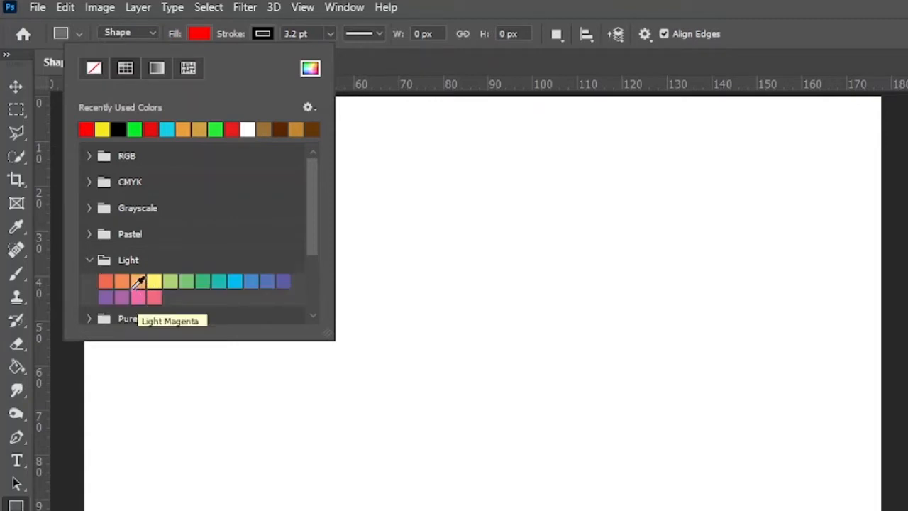
left_click(138, 296)
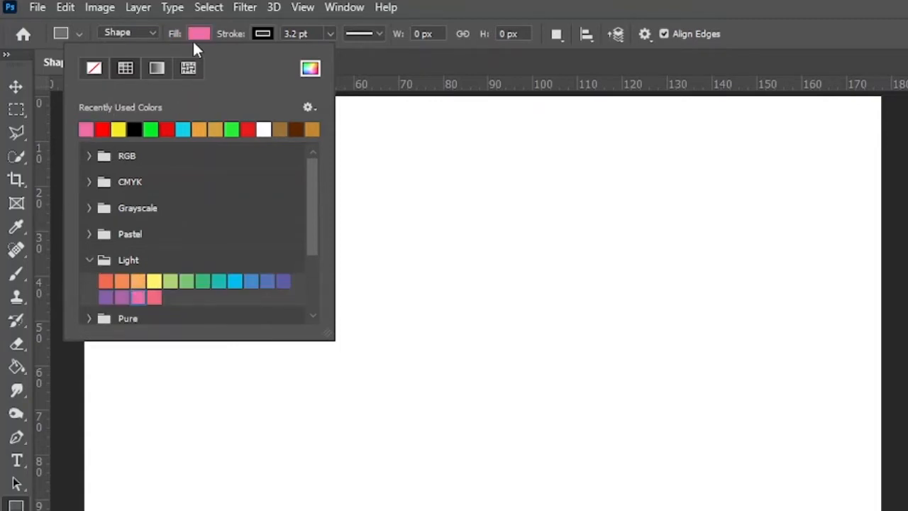
Try a gradient and a pattern as the shape fill, browsing the gradient groups and the Grass patterns
left_click(158, 68)
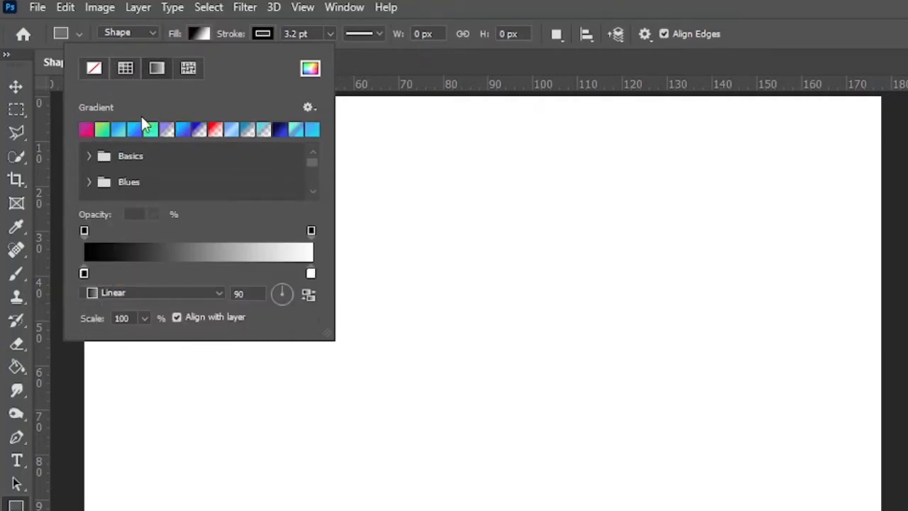
scroll(144, 161, "down", 1)
scroll(144, 160, "down", 2)
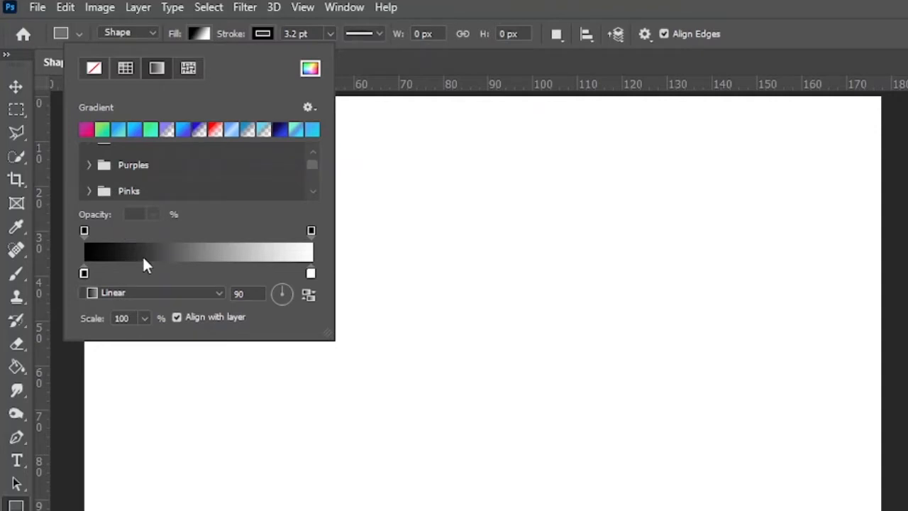
left_click(189, 68)
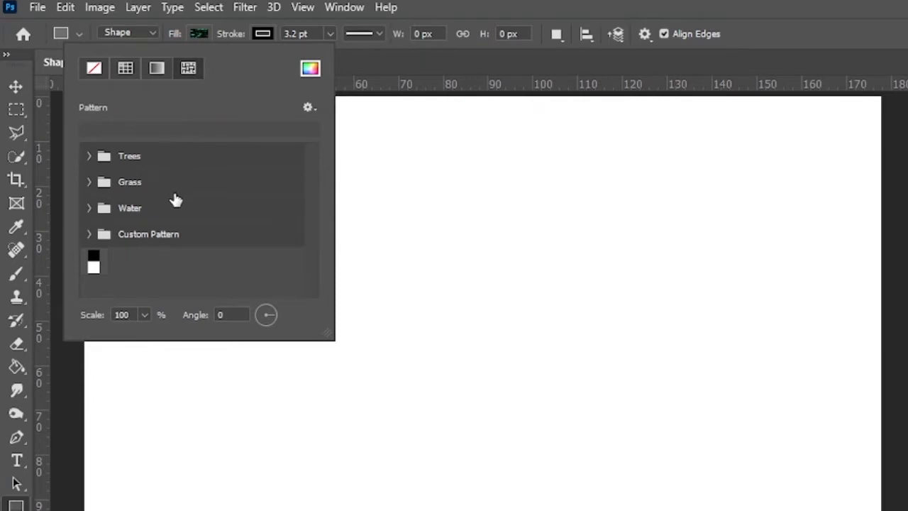
left_click(89, 182)
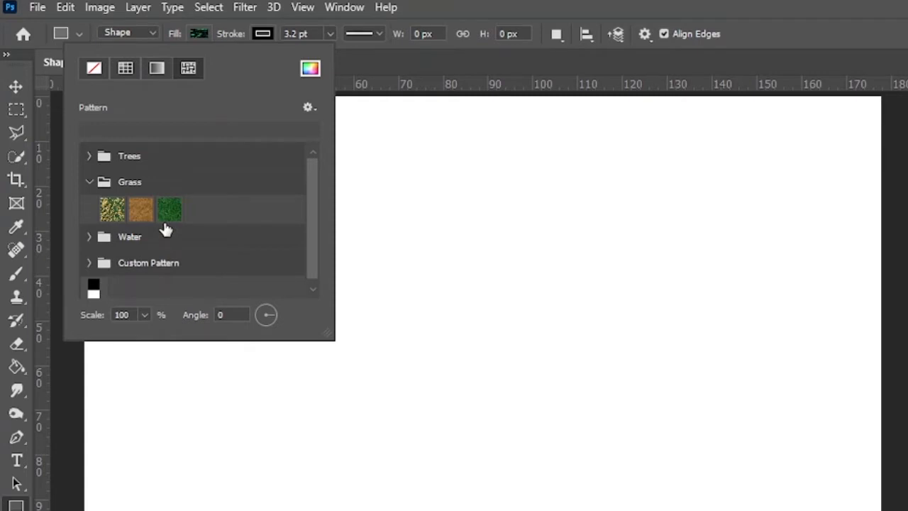
Set the shape fill to solid bright green from the recently used colors
left_click(126, 67)
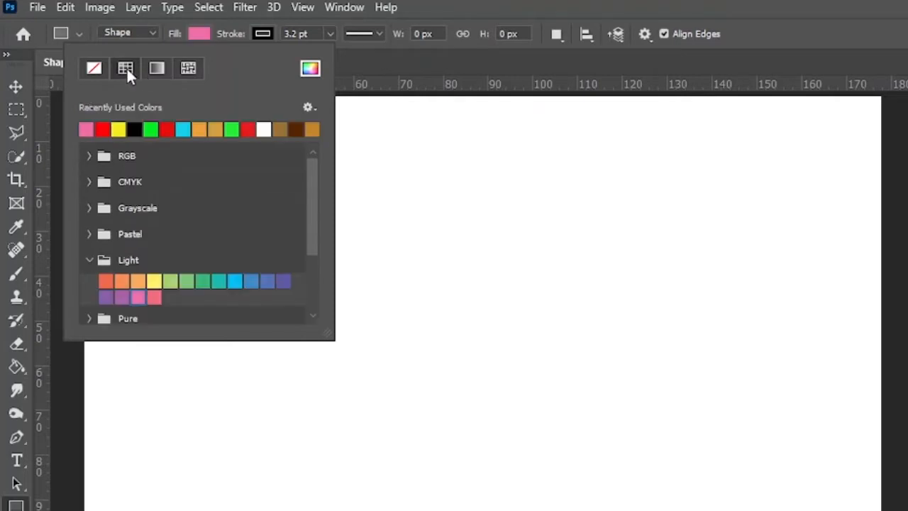
left_click(151, 129)
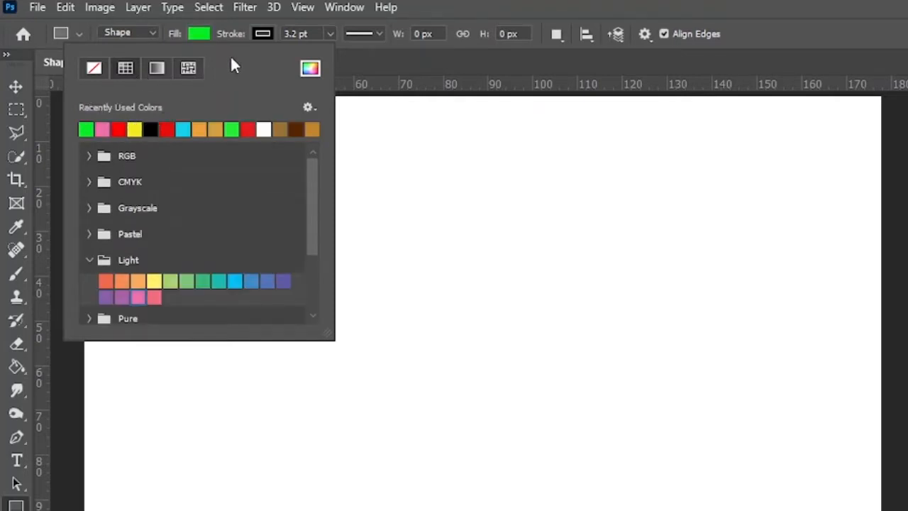
left_click(229, 34)
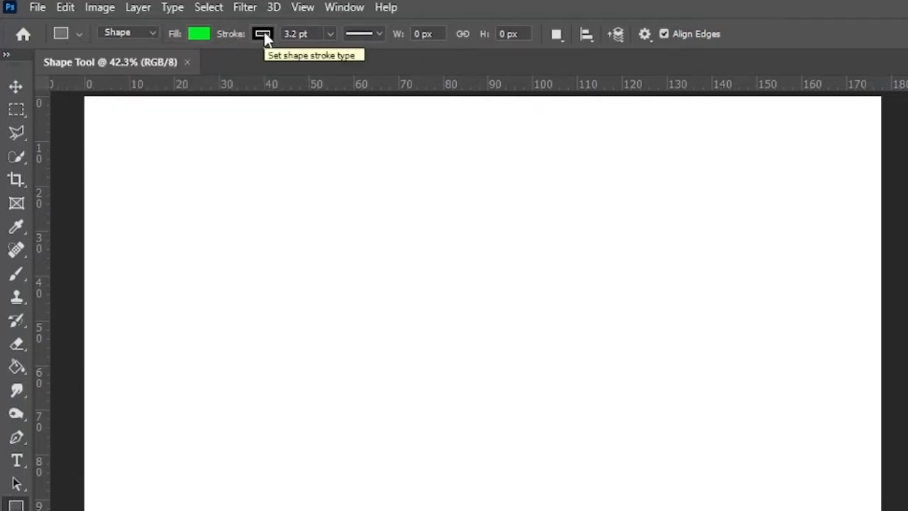
Try a gradient and a pattern as the shape's stroke type
left_click(263, 34)
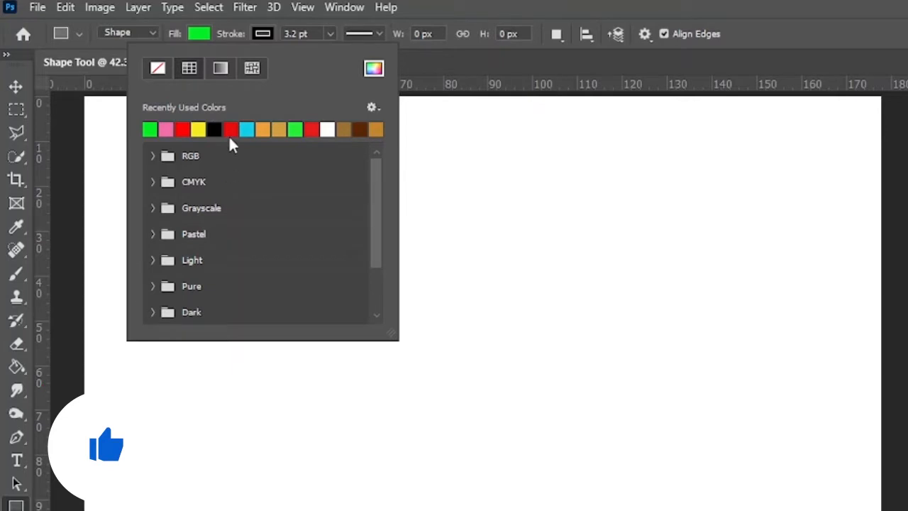
left_click(220, 68)
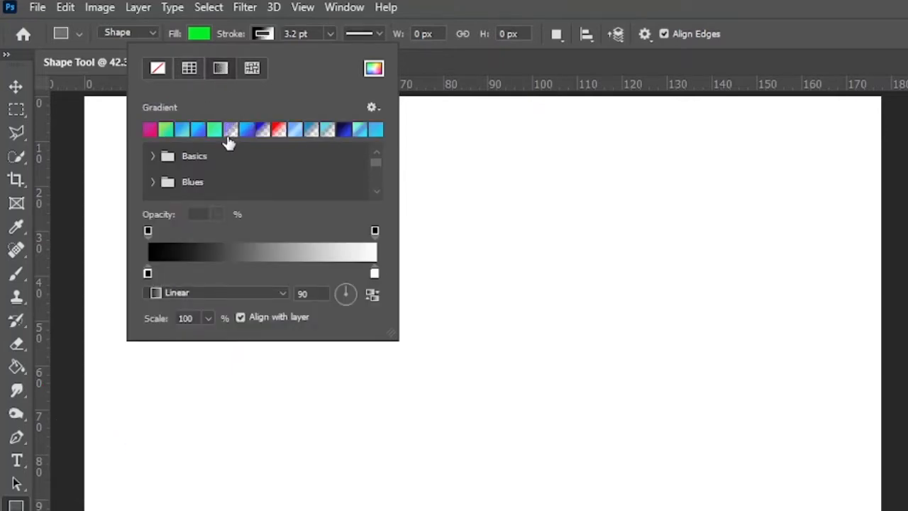
left_click(256, 66)
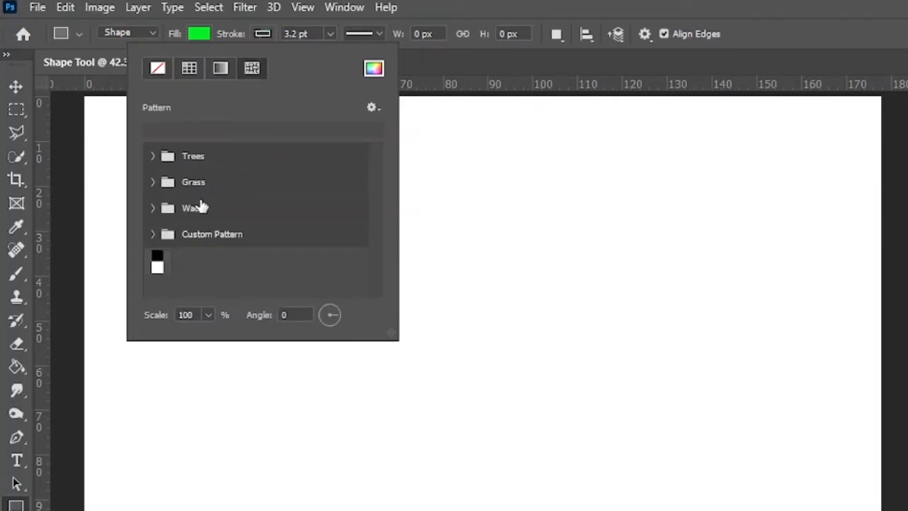
Set the shape stroke to solid black from the recently used colors
left_click(194, 71)
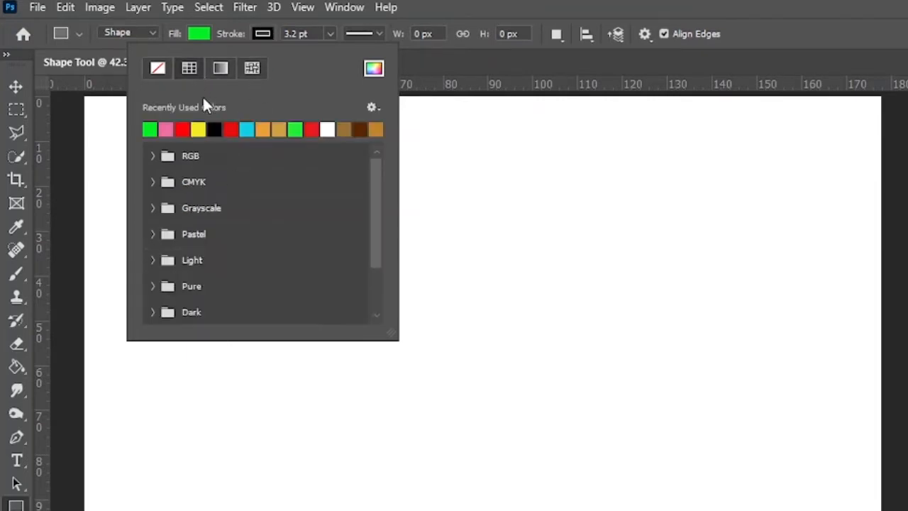
left_click(214, 128)
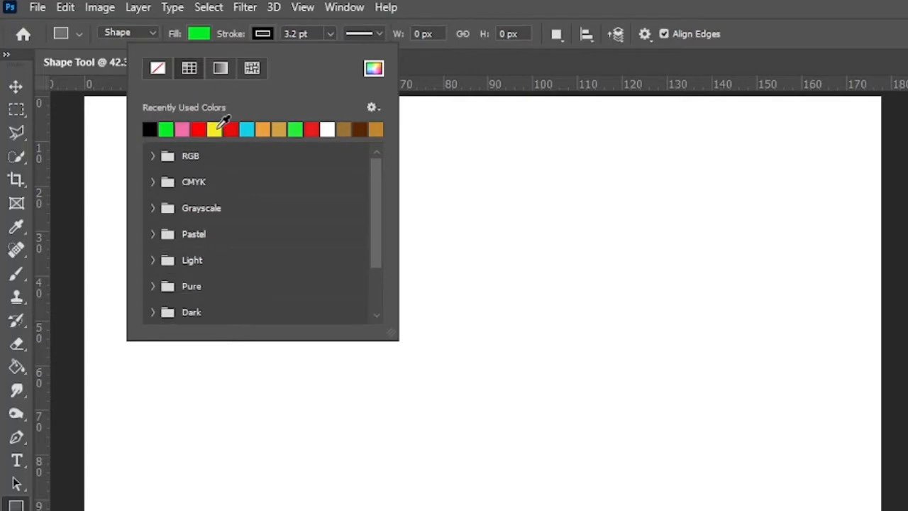
left_click(283, 34)
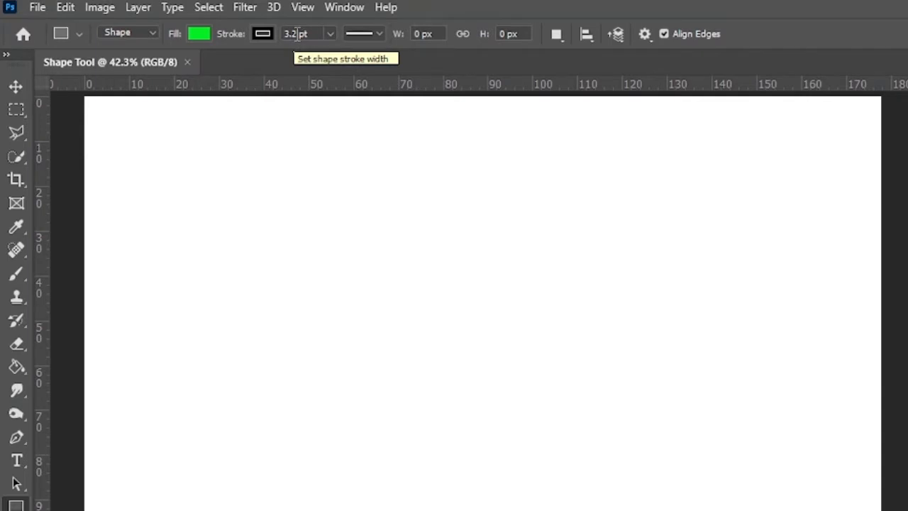
Set the shape stroke width to 3 pt
left_click(330, 34)
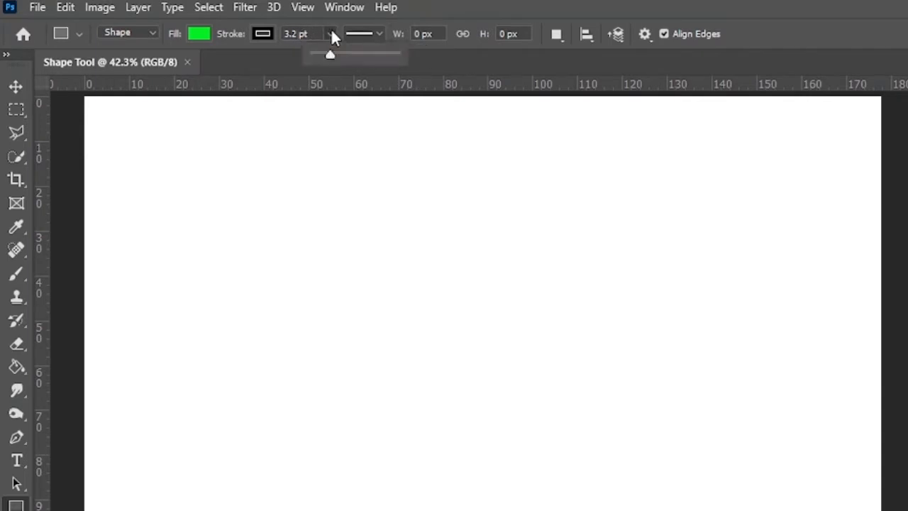
left_click_drag(331, 54, 334, 57)
left_click(308, 37)
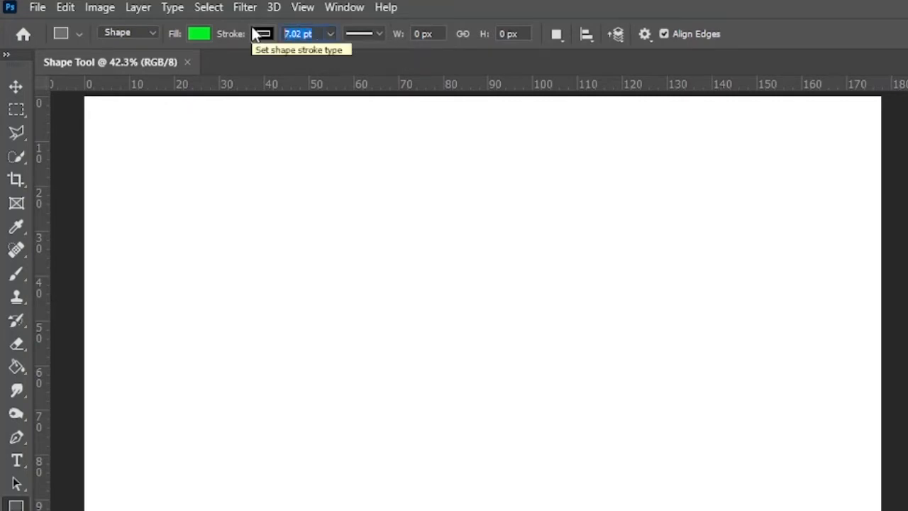
key("BackSpace")
type("3")
key("Return")
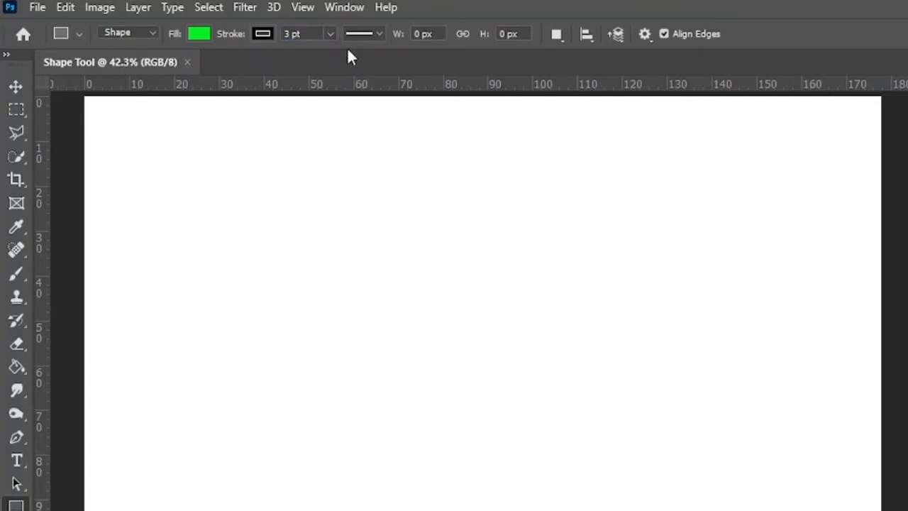
Try the dashed line preset in the detailed stroke settings and discard it
left_click(368, 36)
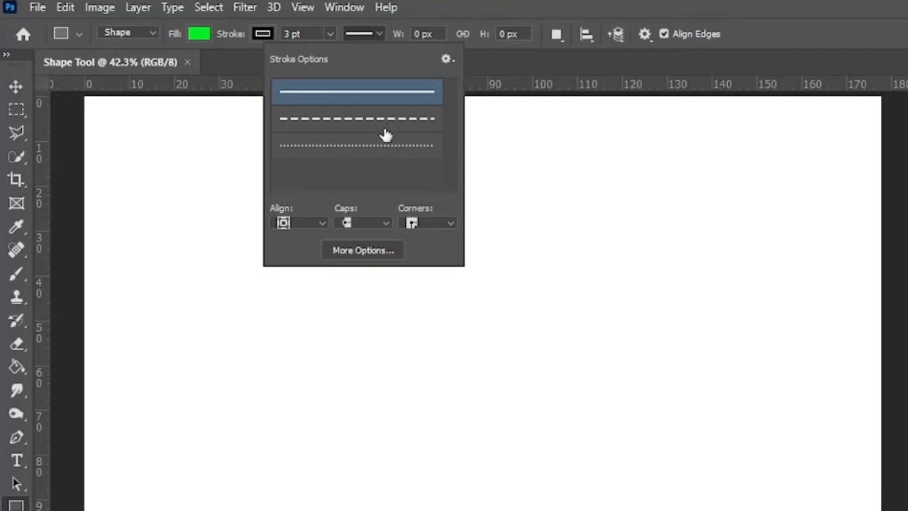
left_click(365, 250)
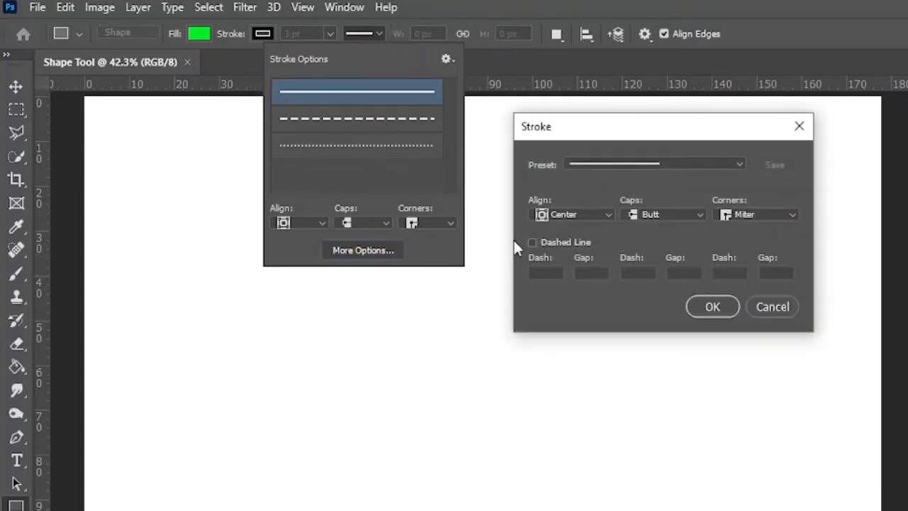
left_click(628, 162)
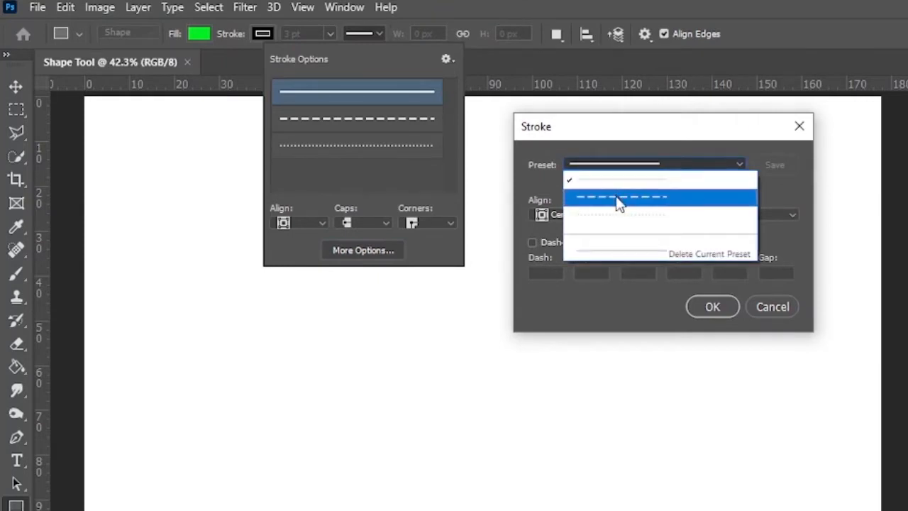
left_click(618, 201)
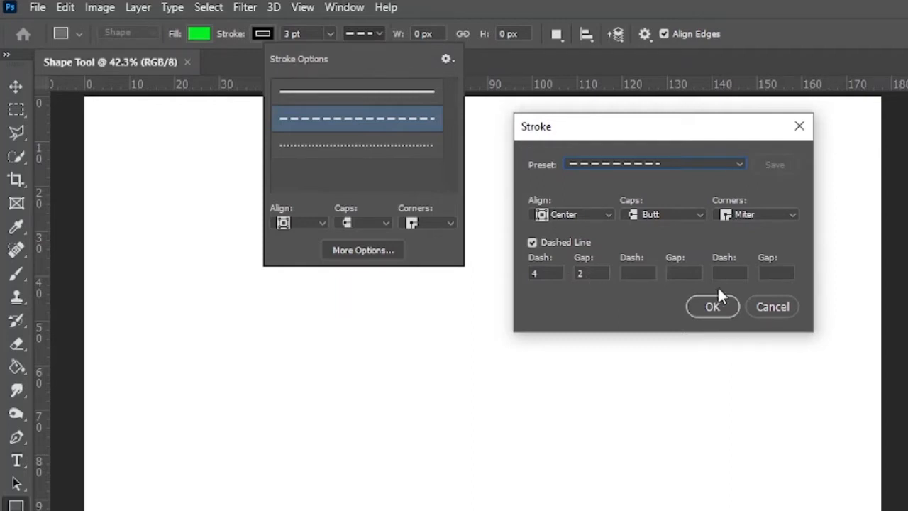
left_click(771, 307)
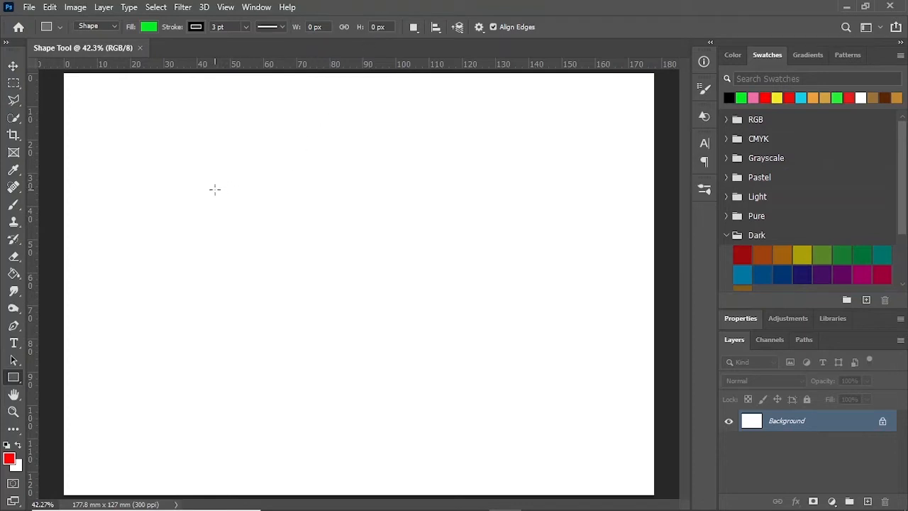
Draw a rectangle about 57 mm by 20 mm in the upper part of the canvas and undo it
left_click_drag(212, 189, 401, 257)
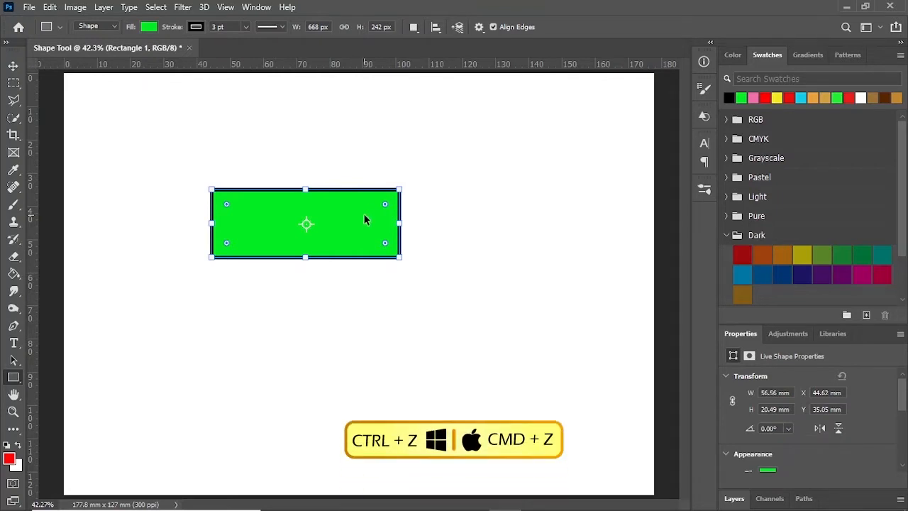
key("ctrl+z")
Draw a perfect square with sides of about 33 mm near the middle of the canvas
left_click_drag(193, 190, 379, 278)
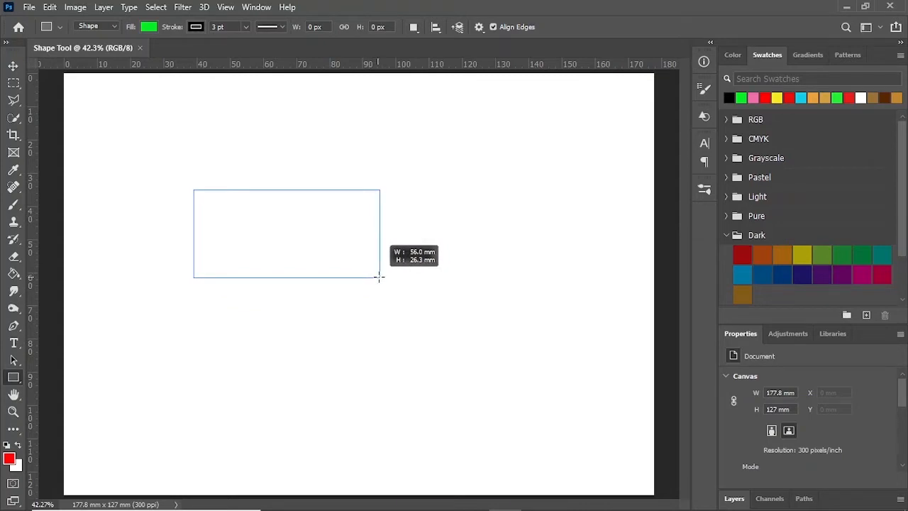
key("shift")
left_click_drag(379, 277, 402, 274)
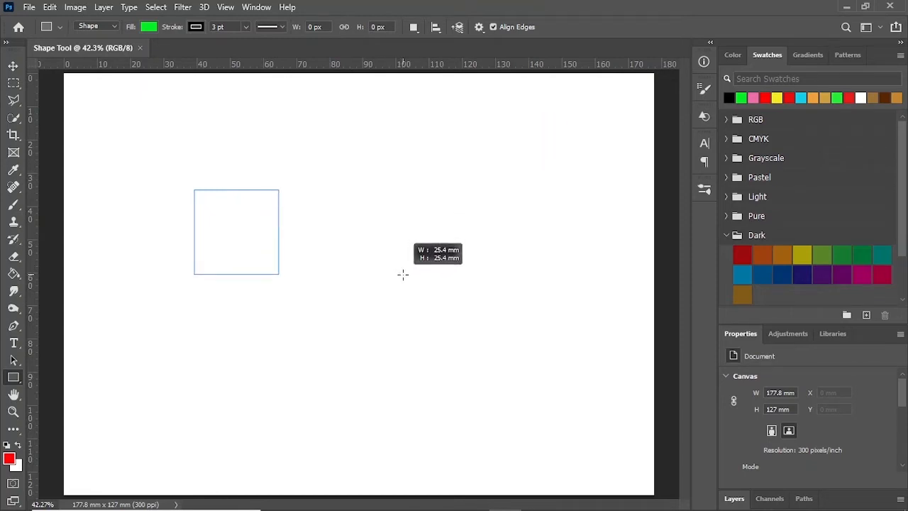
left_click_drag(403, 275, 529, 343)
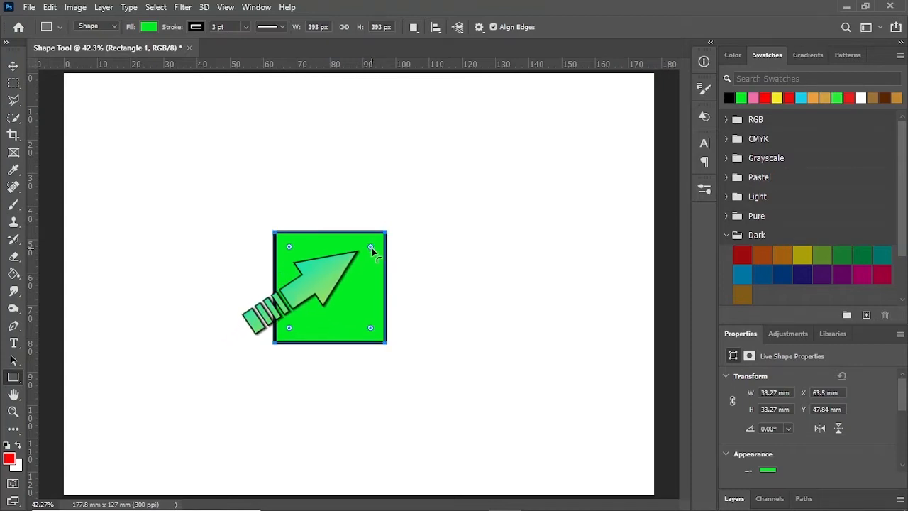
Round all four corners of the green square evenly, try a larger rounding and undo that last increase
left_click_drag(371, 248, 373, 256)
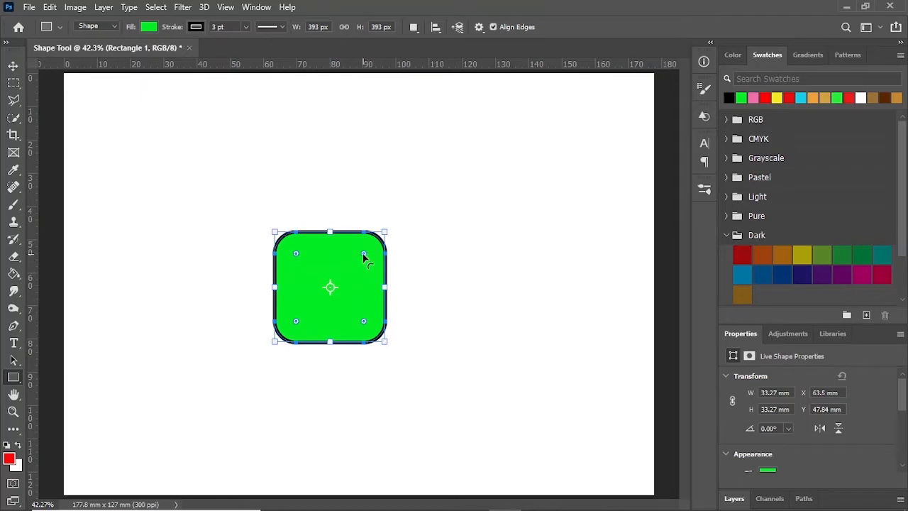
left_click_drag(364, 257, 352, 266)
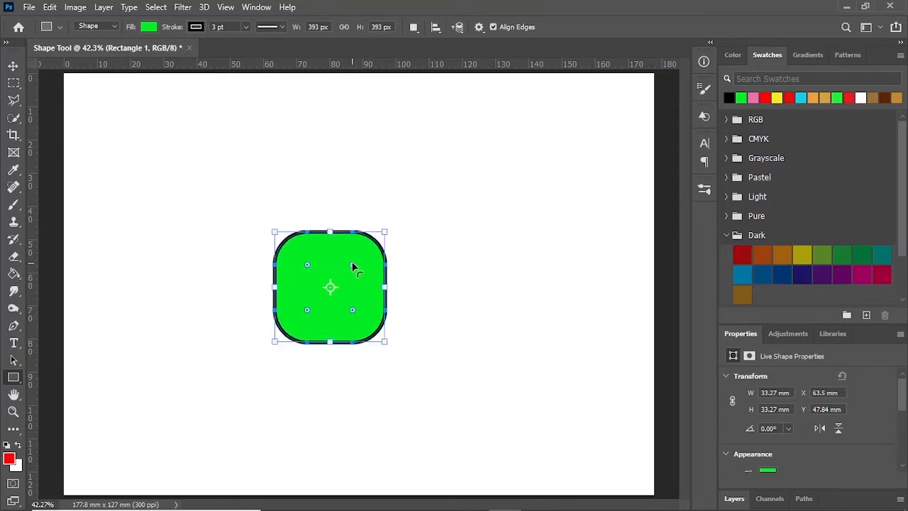
key("ctrl+z")
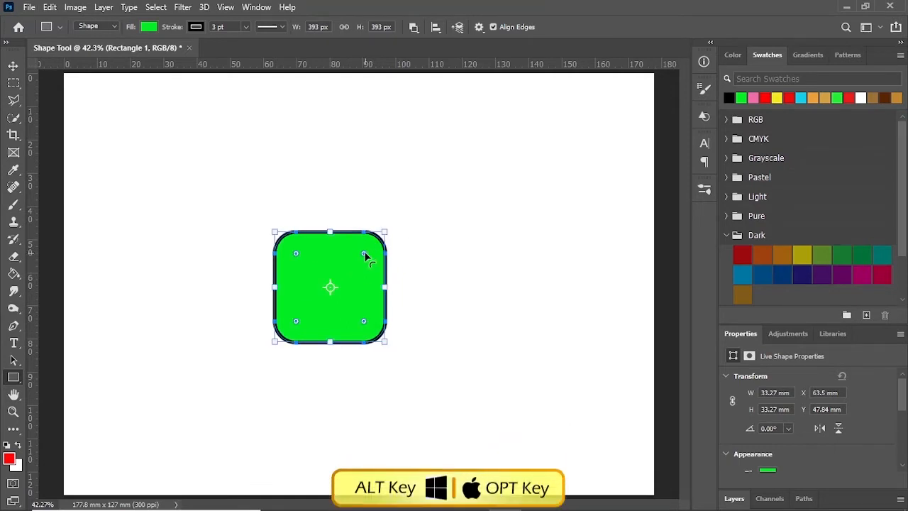
Try a larger rounding on the green square's upper-right corner alone, then undo all of its corner rounding
key("alt")
left_click_drag(363, 257, 350, 269)
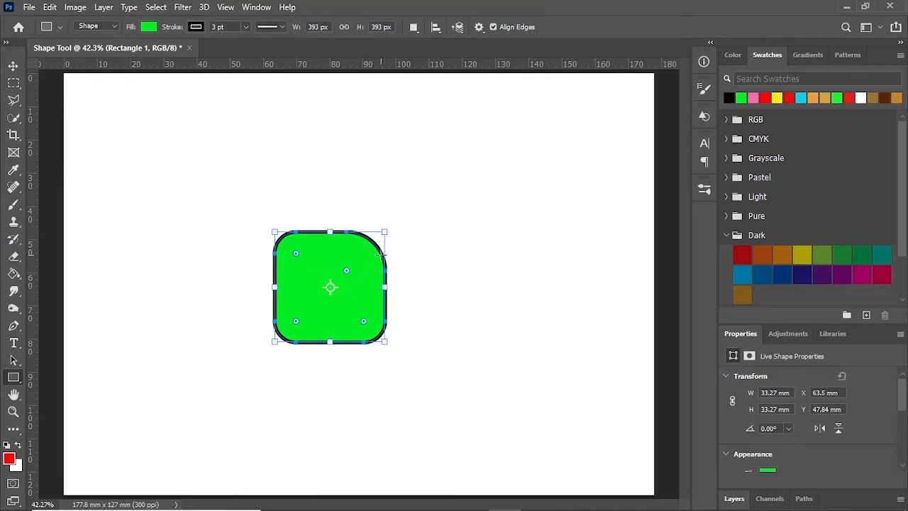
key("ctrl+z")
key("ctrl+z")
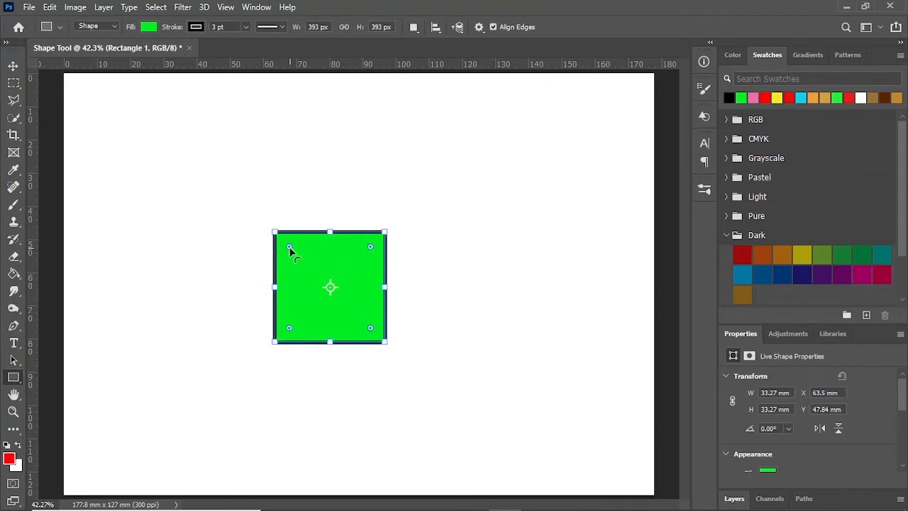
Round only the square's upper-left corner by about 9 mm and lower-right corner by about 8 mm, and move the shape up and left
left_click_drag(289, 248, 304, 254)
left_click_drag(369, 328, 361, 314)
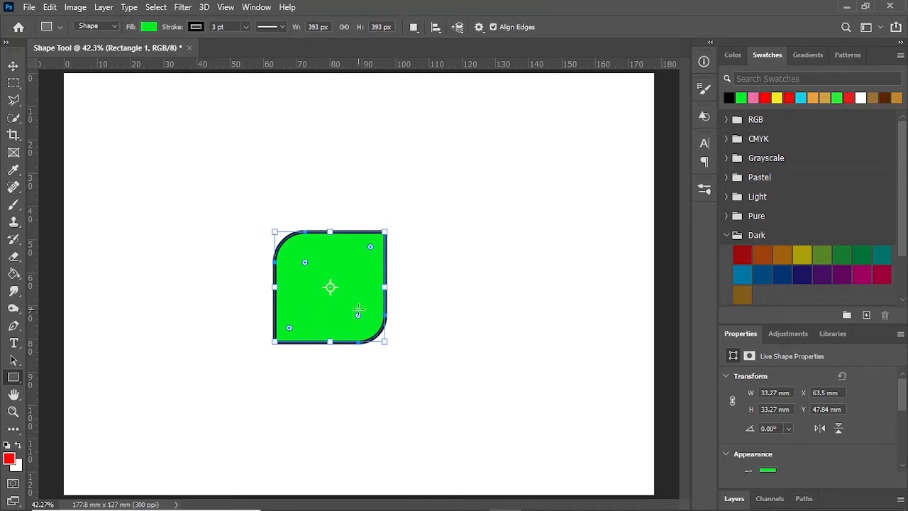
key("v")
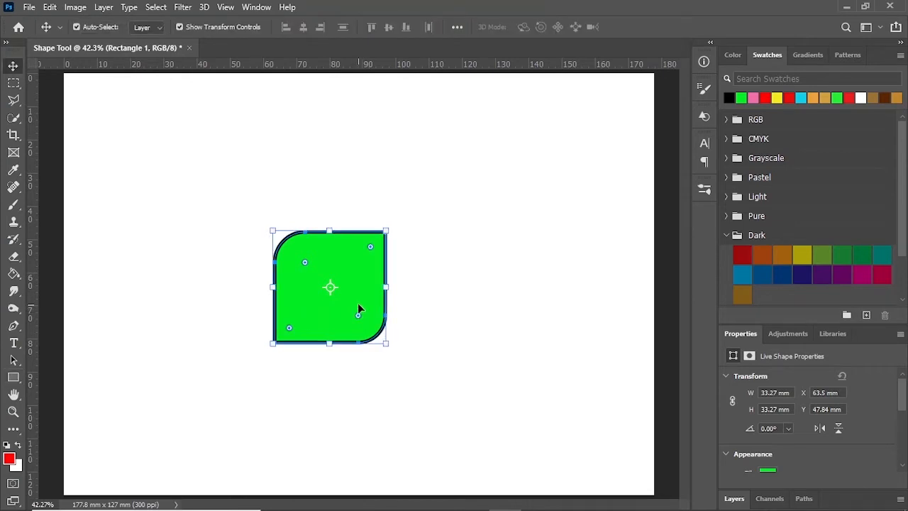
left_click_drag(358, 302, 304, 259)
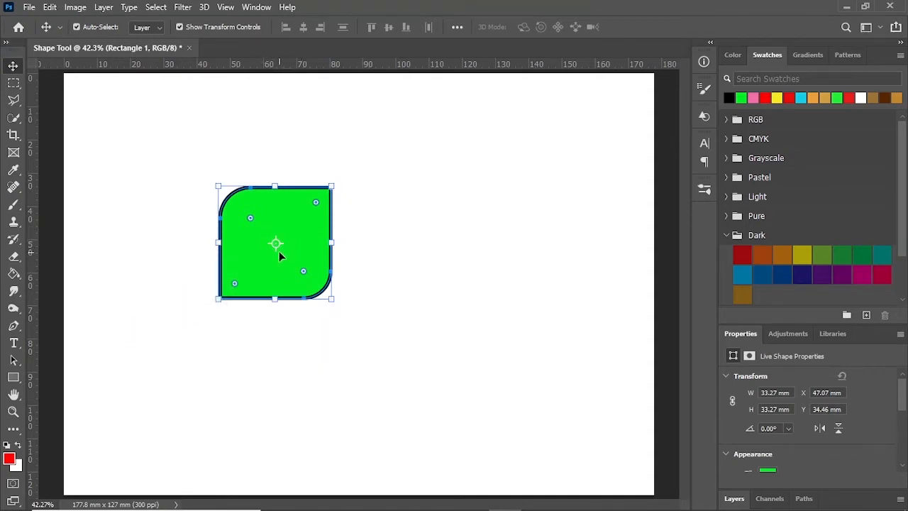
Try rotating the green shape about its centre and about a pivot moved to its upper-left corner, then undo the rotation
mouse_move(335, 174)
left_mouse_down()
mouse_move(342, 185)
mouse_move(333, 209)
mouse_move(335, 172)
mouse_move(339, 183)
left_mouse_up()
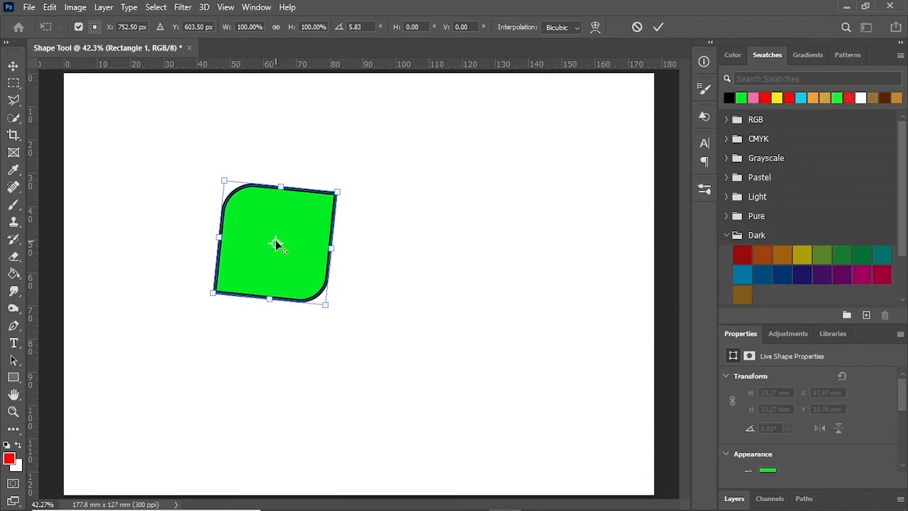
left_click_drag(275, 240, 235, 189)
left_click_drag(338, 316, 339, 275)
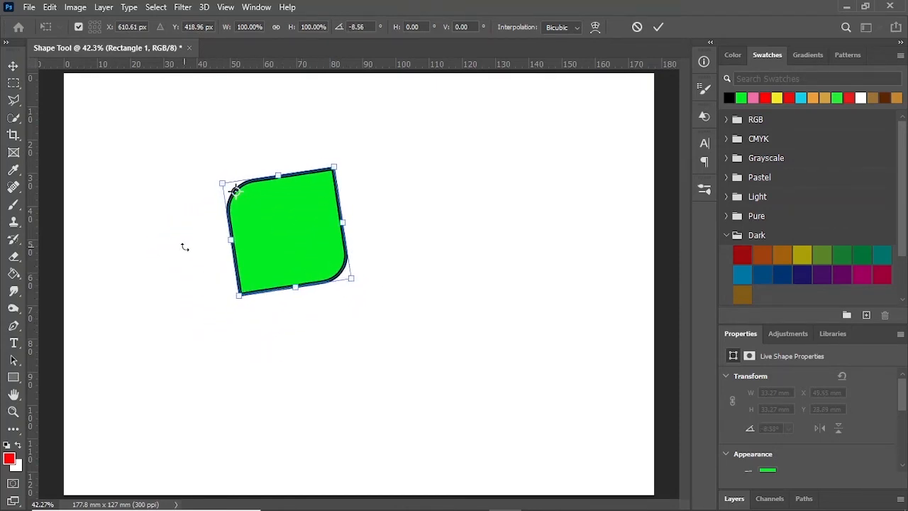
left_click_drag(235, 192, 338, 271)
left_click_drag(185, 171, 227, 170)
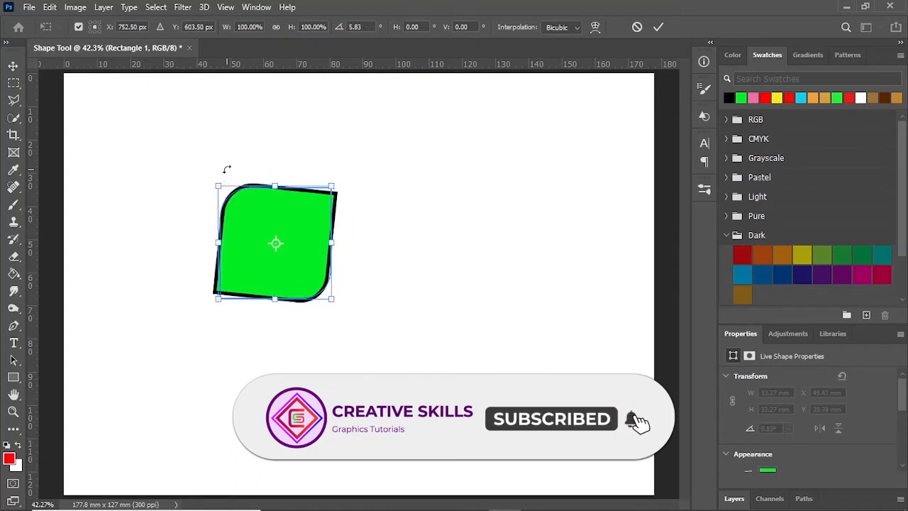
key("ctrl+z")
Enlarge the live shape properties and examine the green shape's transform, appearance, corner radius and pathfinder settings with the Rectangle Tool active
left_click_drag(792, 319, 800, 189)
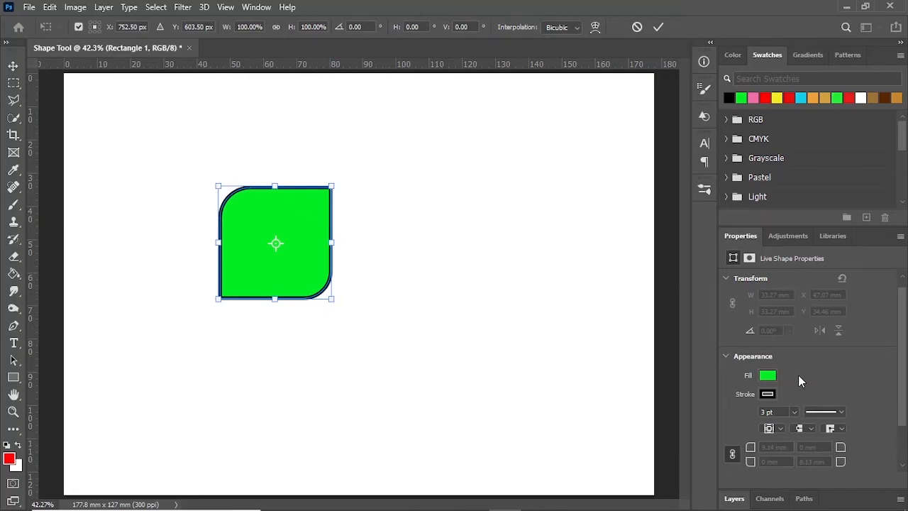
scroll(798, 375, "down", 2)
scroll(799, 381, "up", 2)
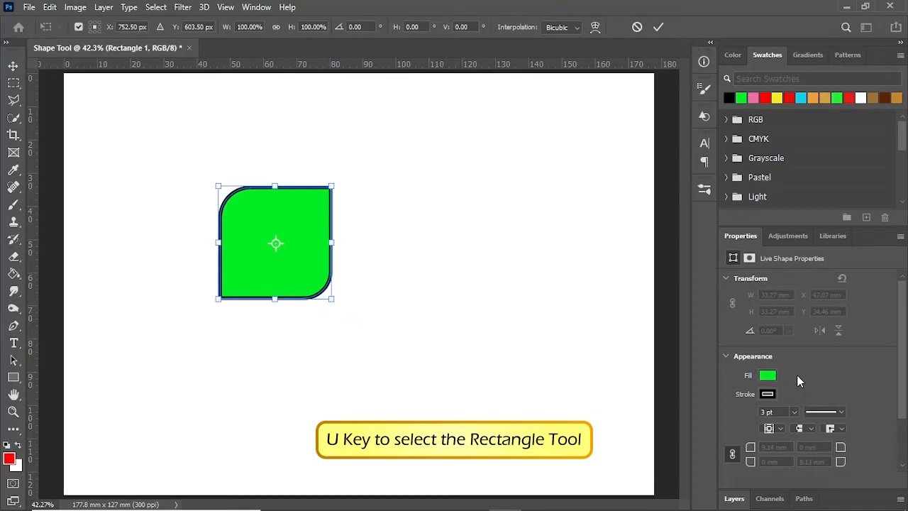
key("u")
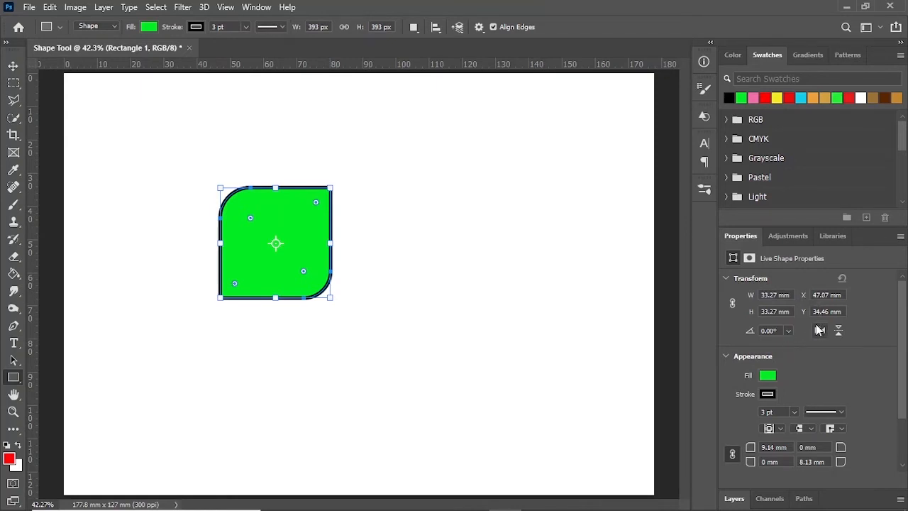
scroll(818, 331, "down", 1)
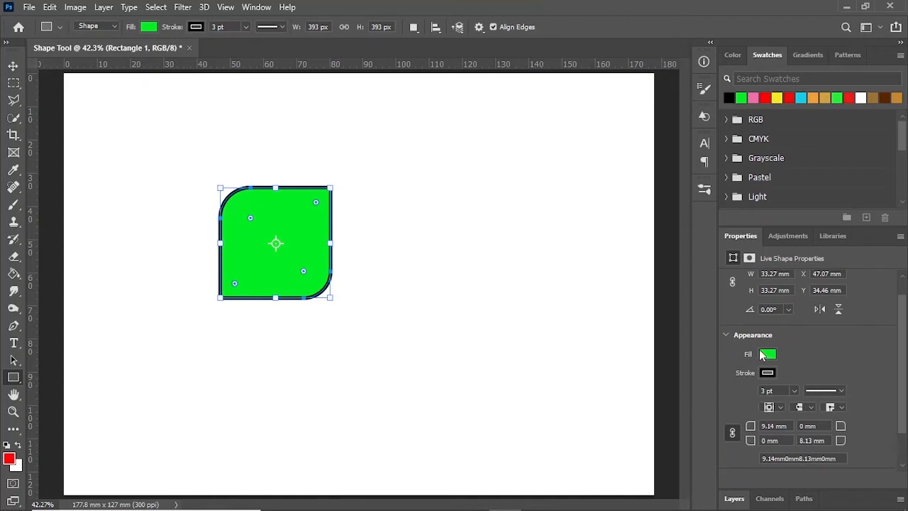
scroll(780, 381, "down", 2)
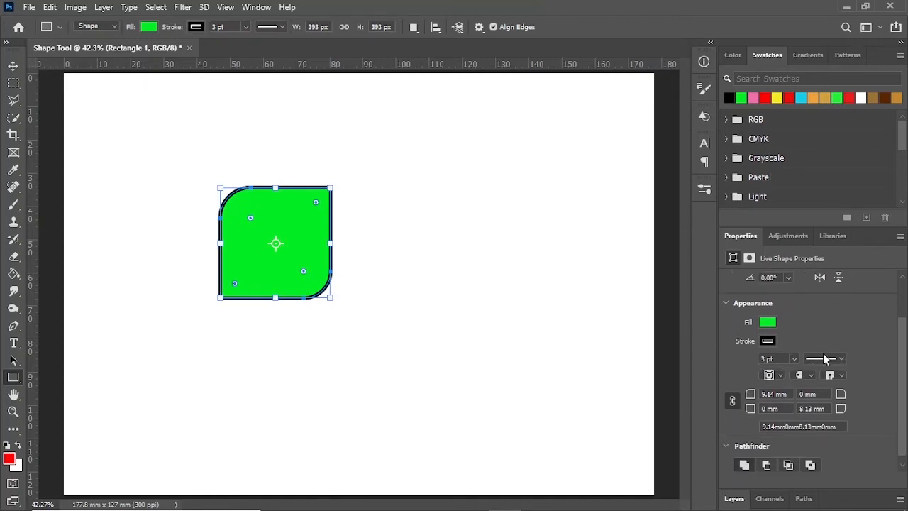
scroll(826, 362, "down", 1)
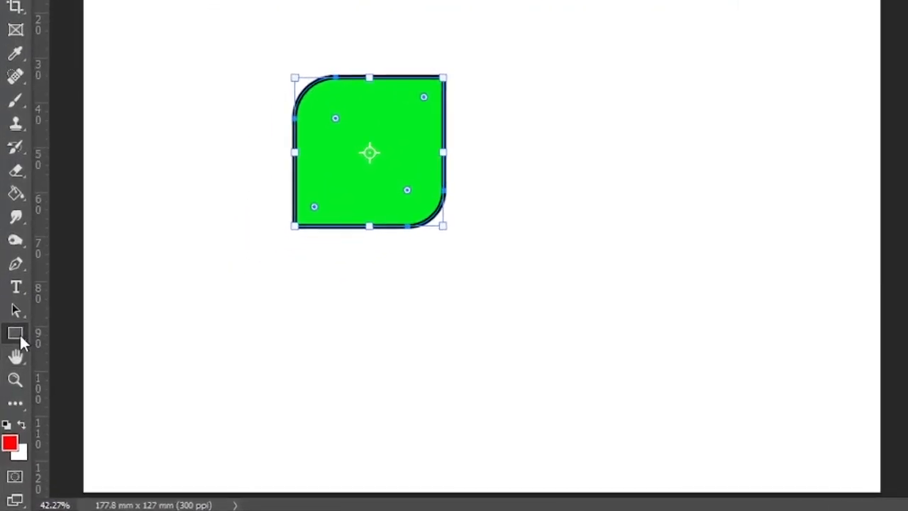
Draw a green rounded rectangle about 609 px by 302 px with 10 px corners below the square and deselect it
right_click(19, 333)
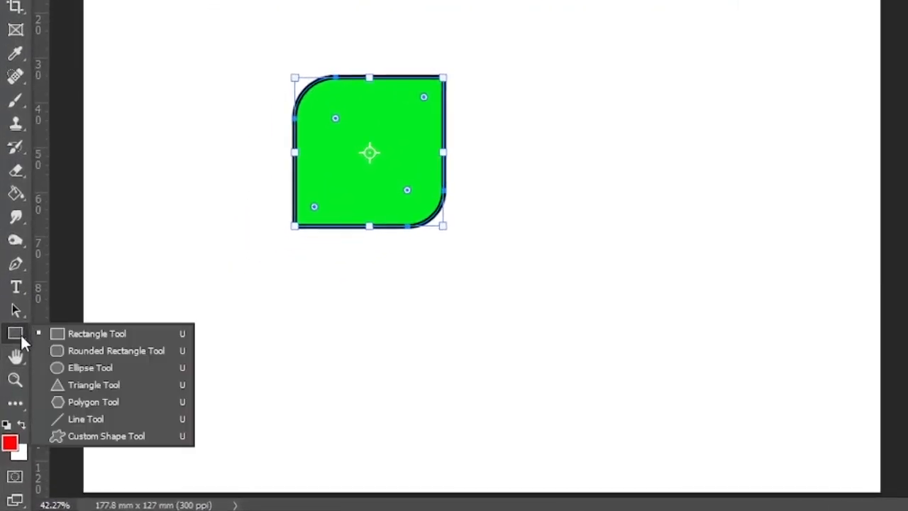
left_click(68, 351)
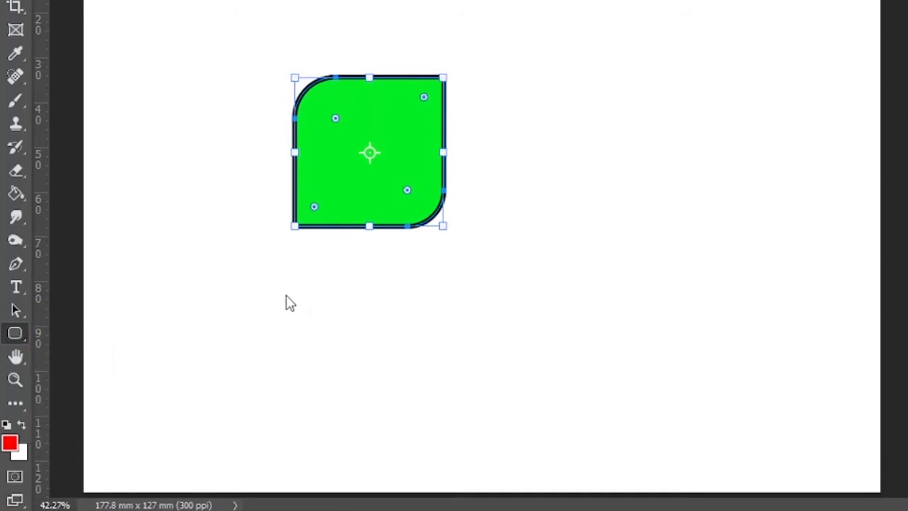
left_click_drag(262, 278, 374, 341)
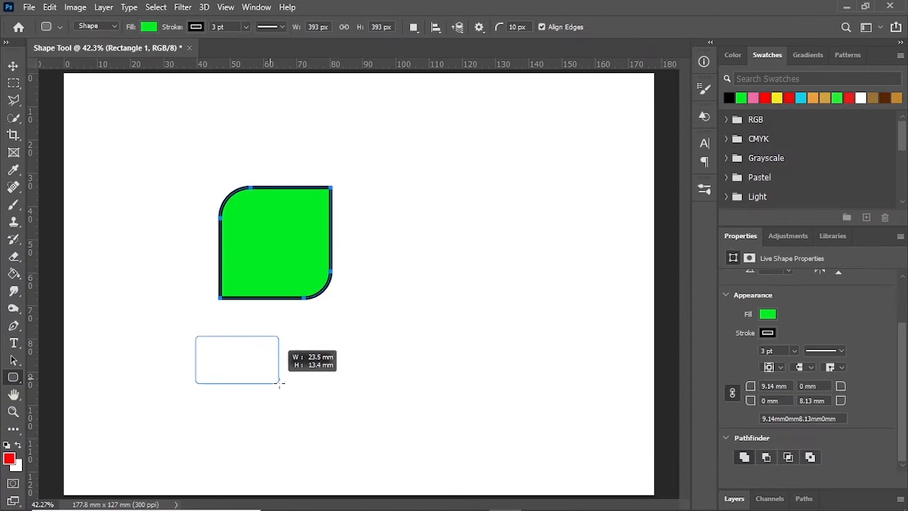
left_click_drag(278, 383, 365, 420)
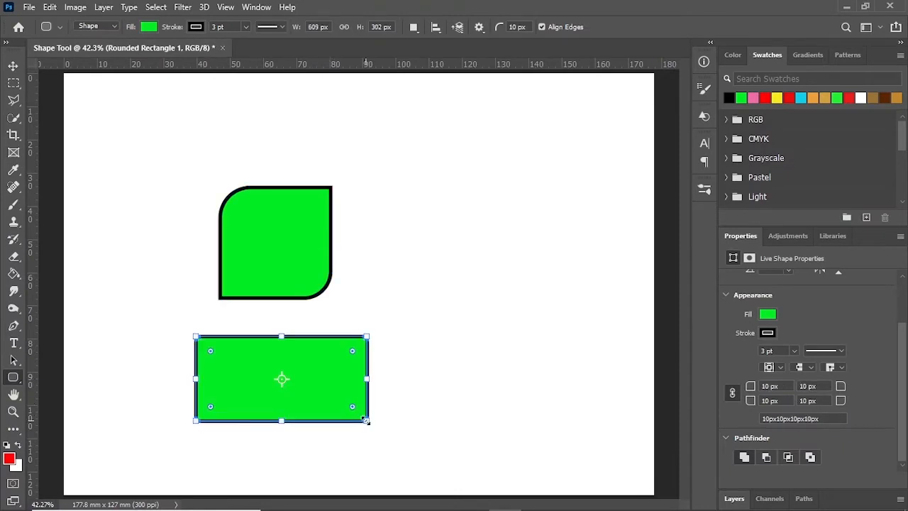
key("Escape")
Draw a circle about 39 mm in diameter to the right of the green square and fill it with red
right_click(13, 377)
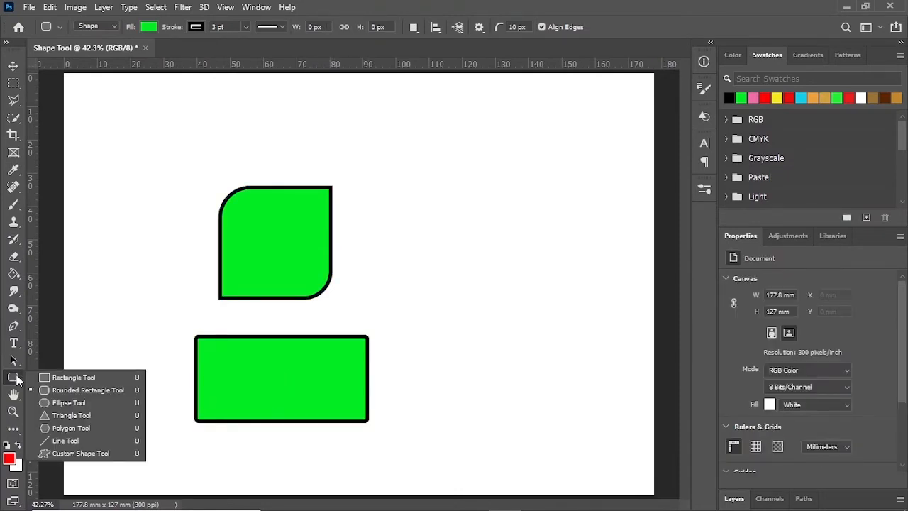
left_click(63, 402)
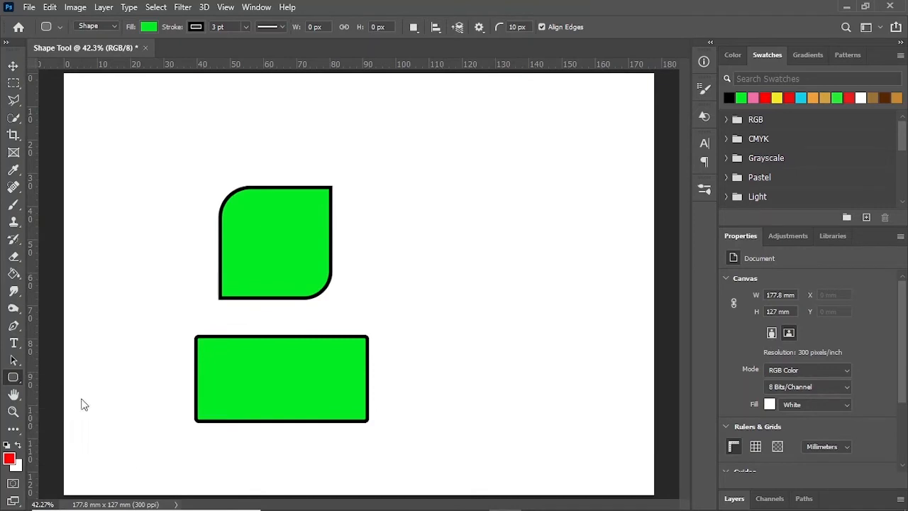
left_click_drag(435, 201, 565, 379)
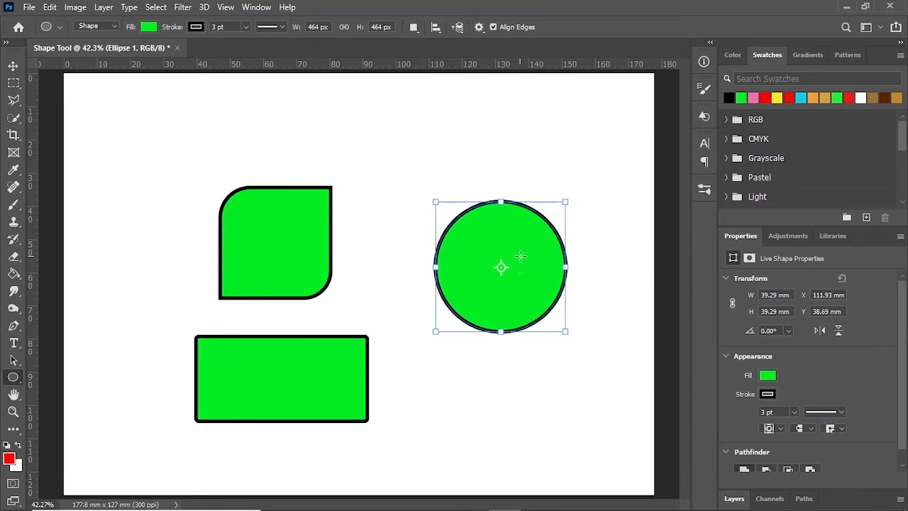
left_click(766, 375)
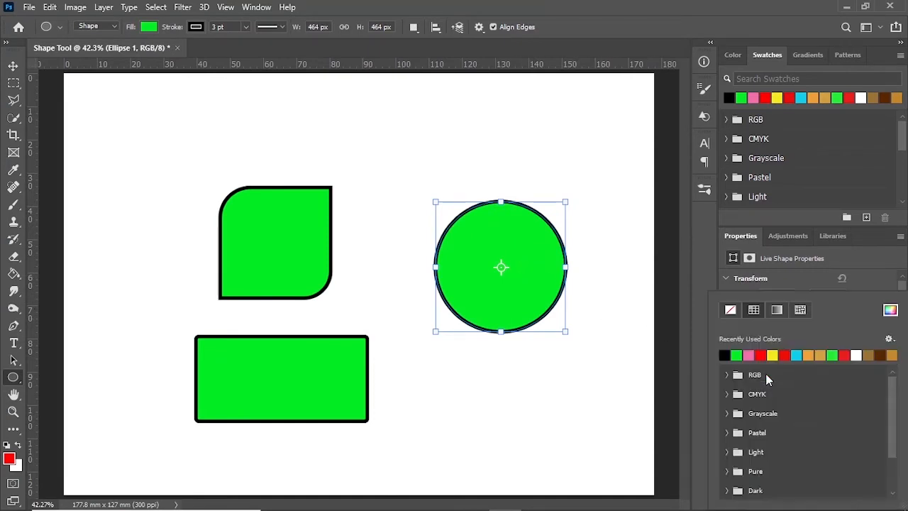
left_click(761, 354)
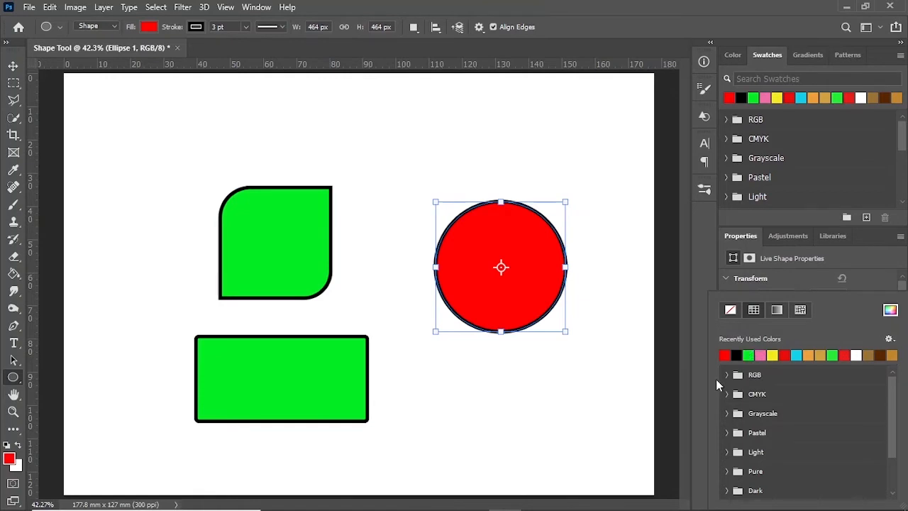
Draw a red triangle about 30 mm by 34 mm above and between the square and circle, try rounding its corners and undo the rounding
right_click(16, 378)
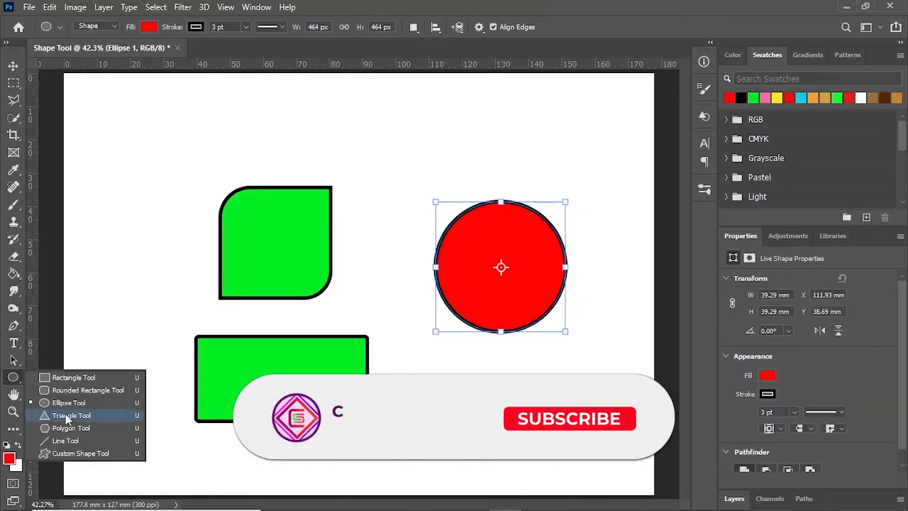
left_click(67, 416)
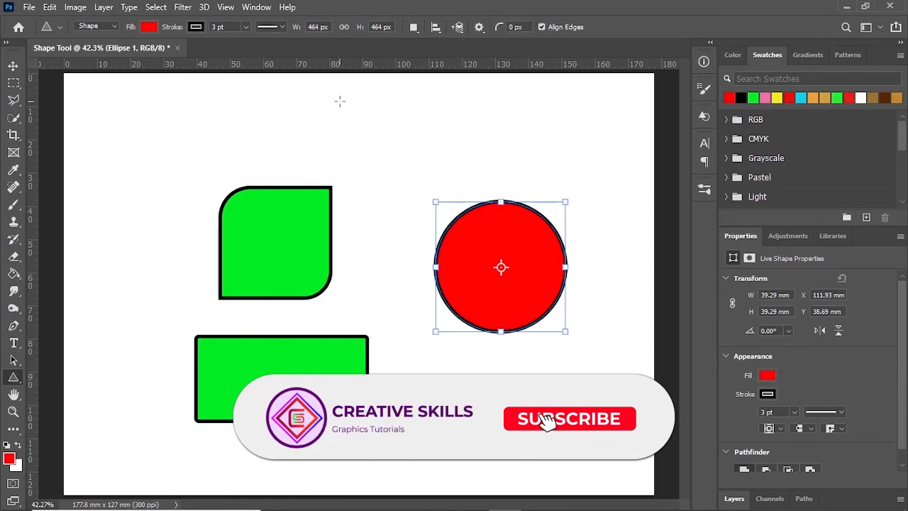
left_click_drag(340, 101, 431, 212)
left_click_drag(441, 221, 440, 211)
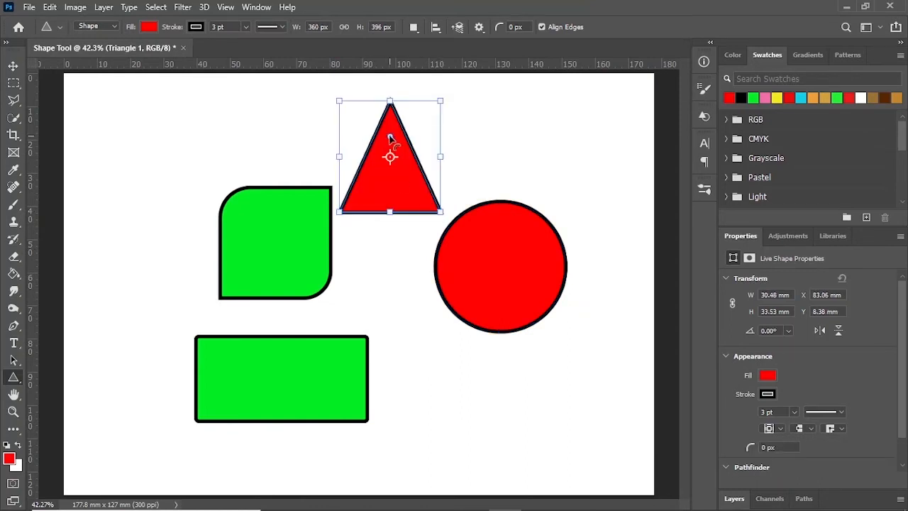
mouse_move(389, 137)
left_mouse_down()
mouse_move(391, 146)
mouse_move(391, 132)
left_mouse_up()
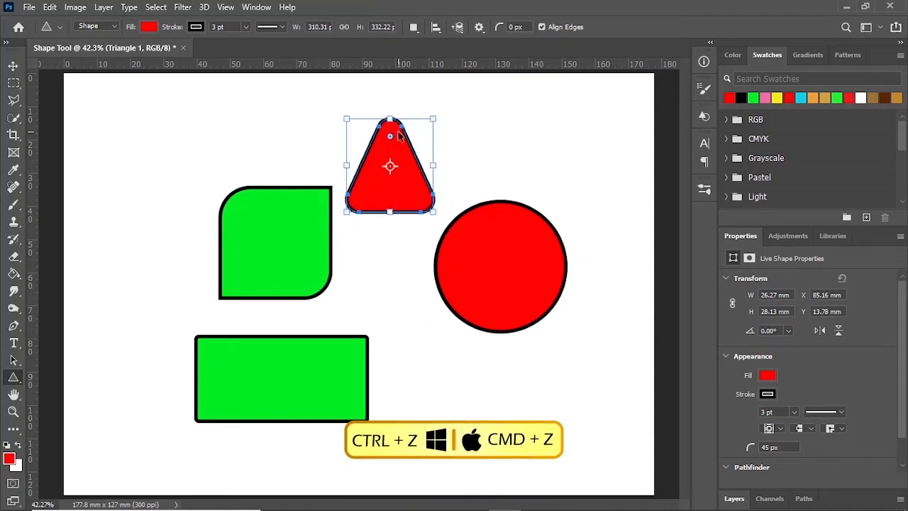
key("ctrl+z")
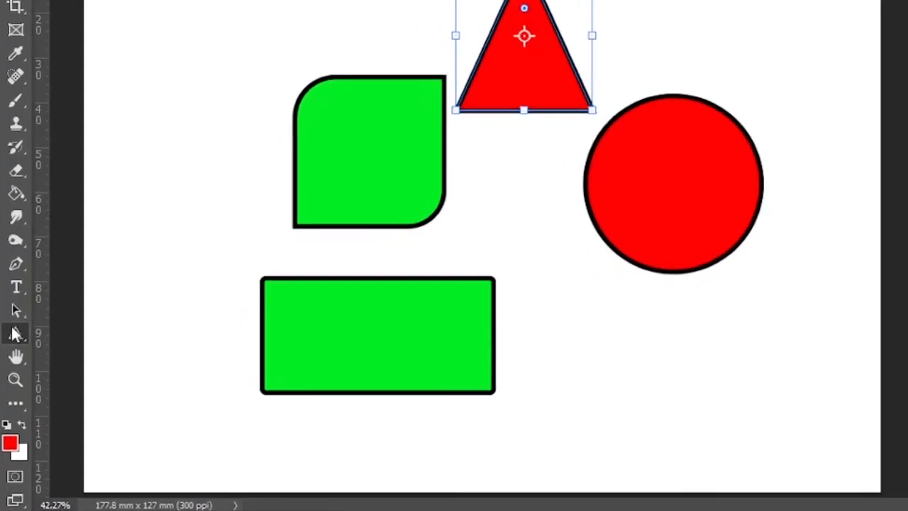
Draw a red six-sided polygon about 31 mm by 27 mm below the circle
right_click(16, 334)
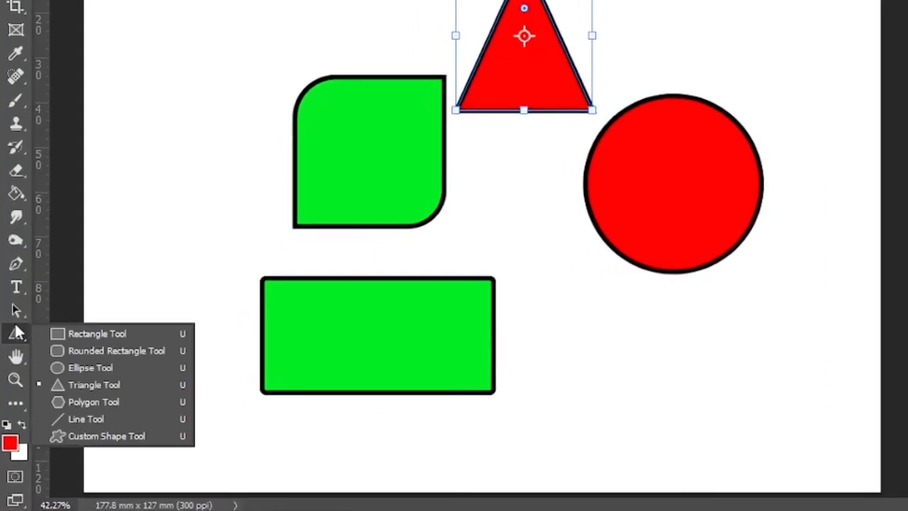
key("Escape")
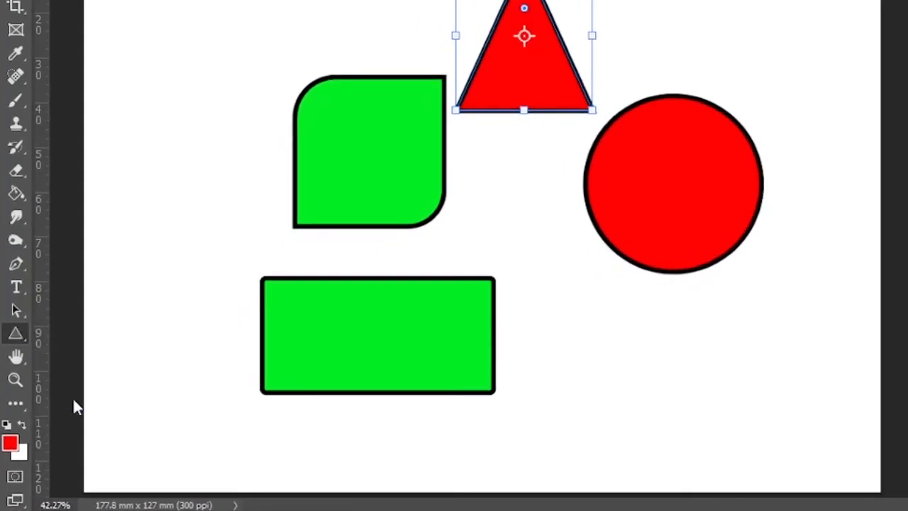
key("shift+u")
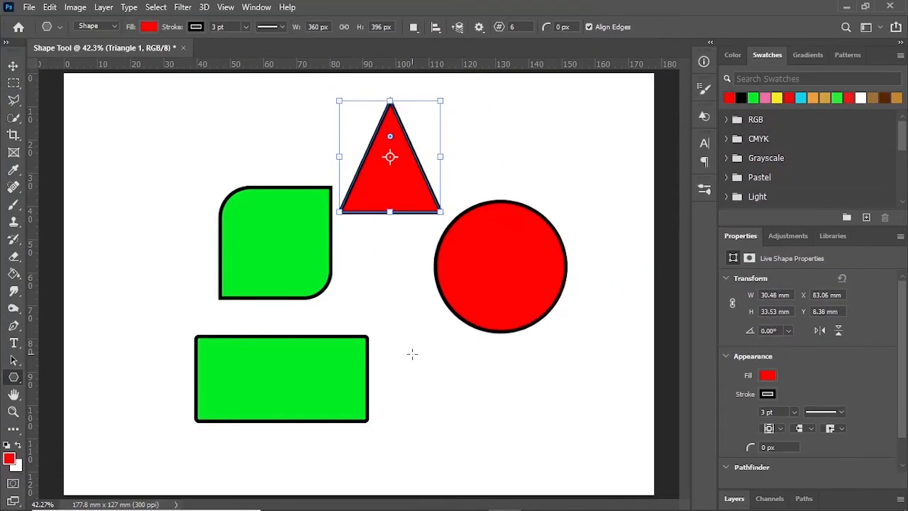
left_click_drag(555, 301, 608, 357)
left_click_drag(452, 394, 529, 457)
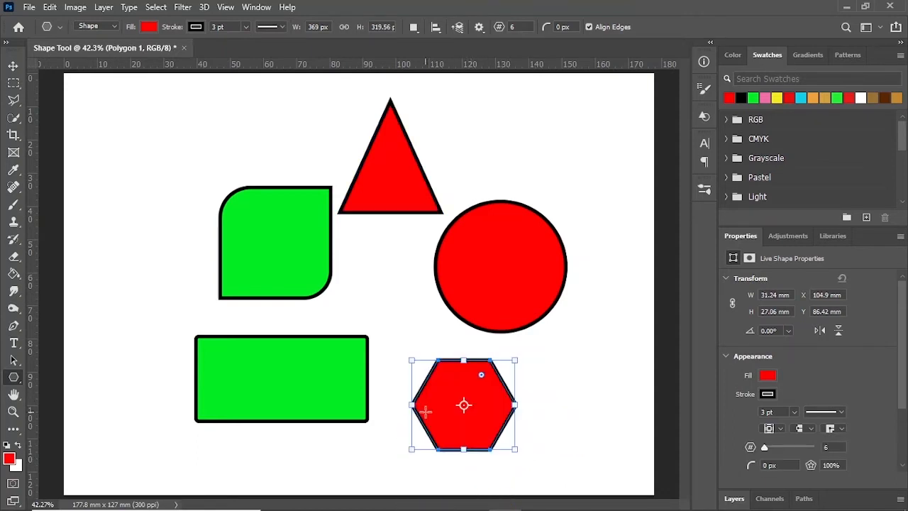
Set the red polygon's number of sides to 10
scroll(848, 378, "down", 3)
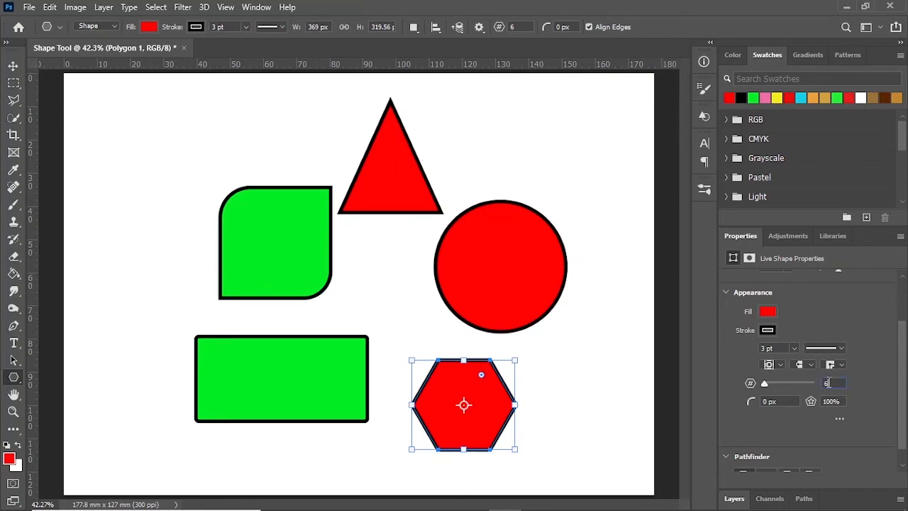
double_click(826, 383)
type("10")
key("Return")
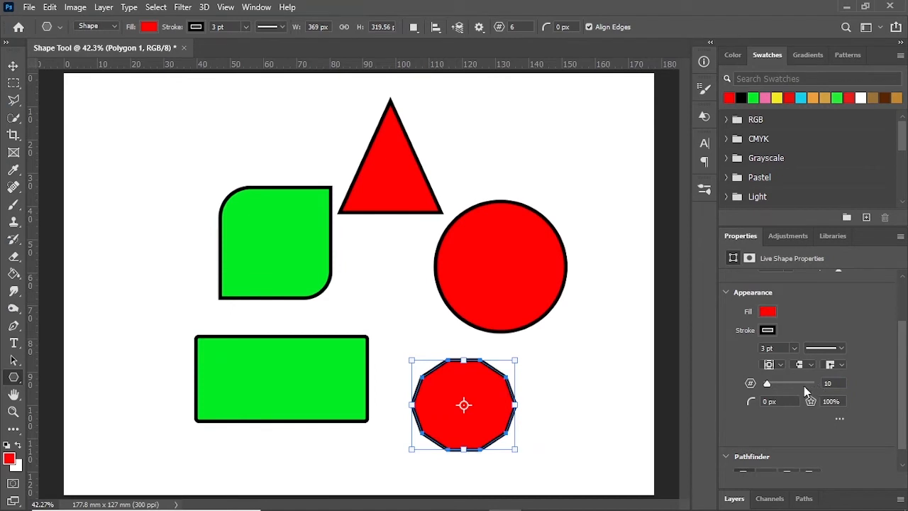
Set the red ten-sided polygon's star ratio to 50%
left_click(842, 400)
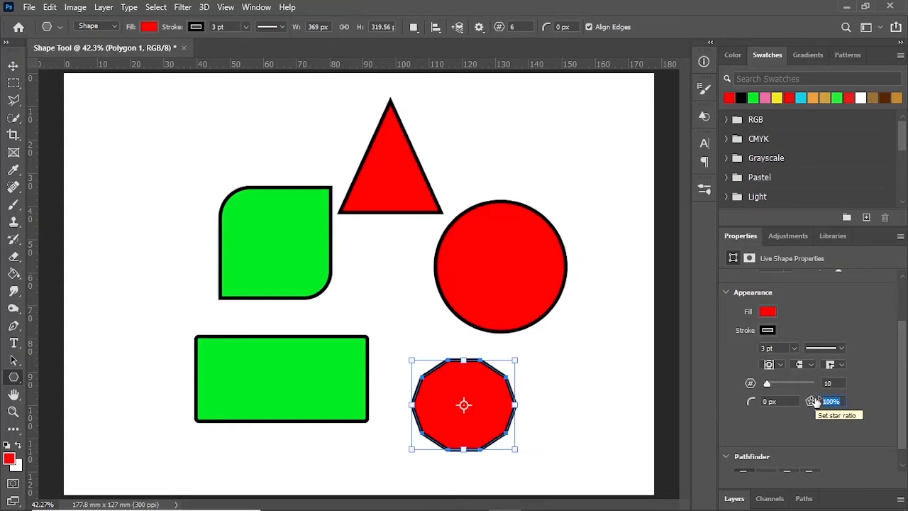
type("50")
key("Return")
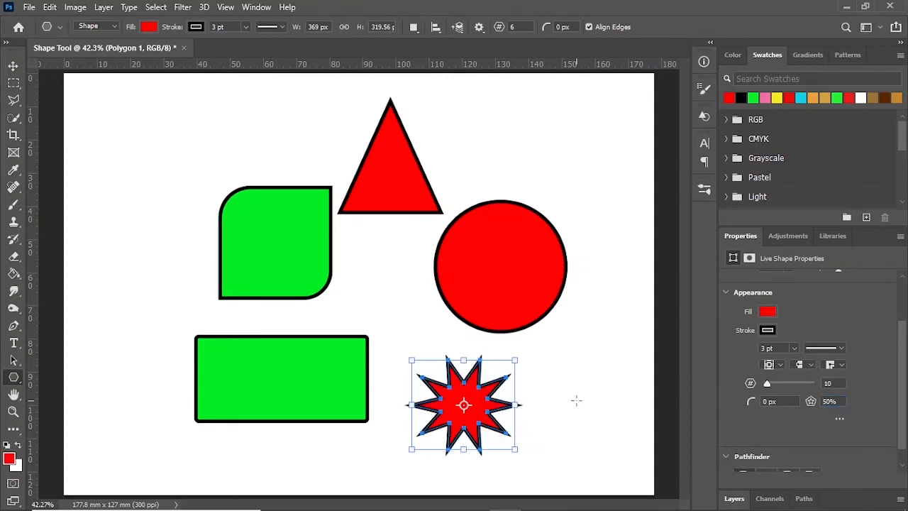
Move the red star above the circle, to the right of the triangle, and fill it with yellow
left_click(13, 65)
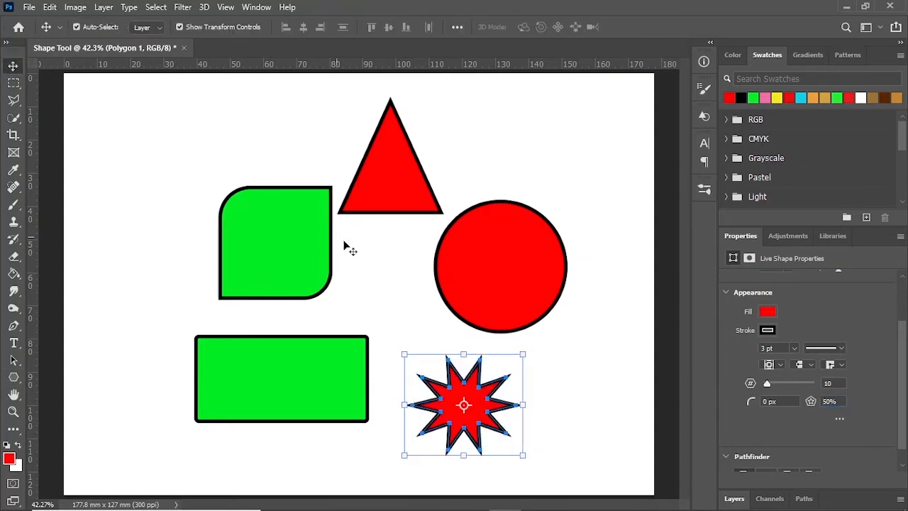
left_click(593, 372)
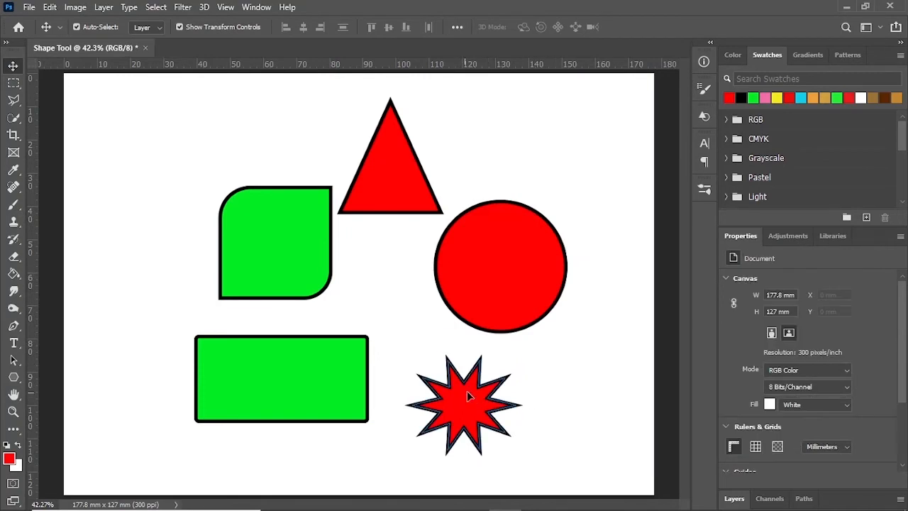
left_click_drag(466, 395, 534, 132)
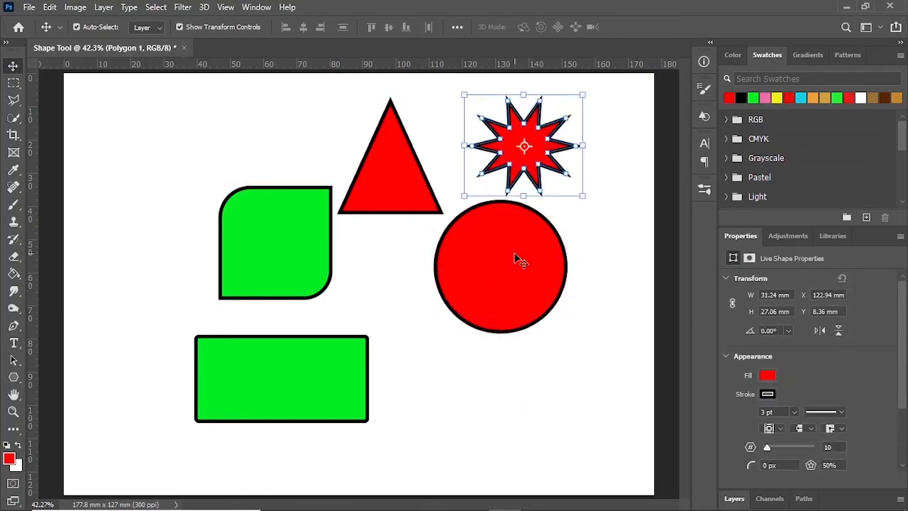
left_click(767, 376)
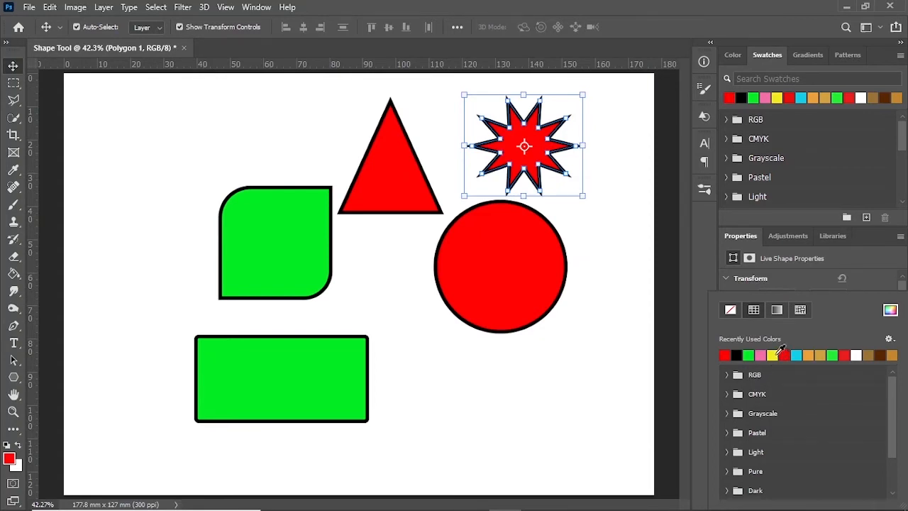
left_click(773, 355)
Draw a yellow six-sided polygon about 31 mm by 27 mm below the red circle
key("u")
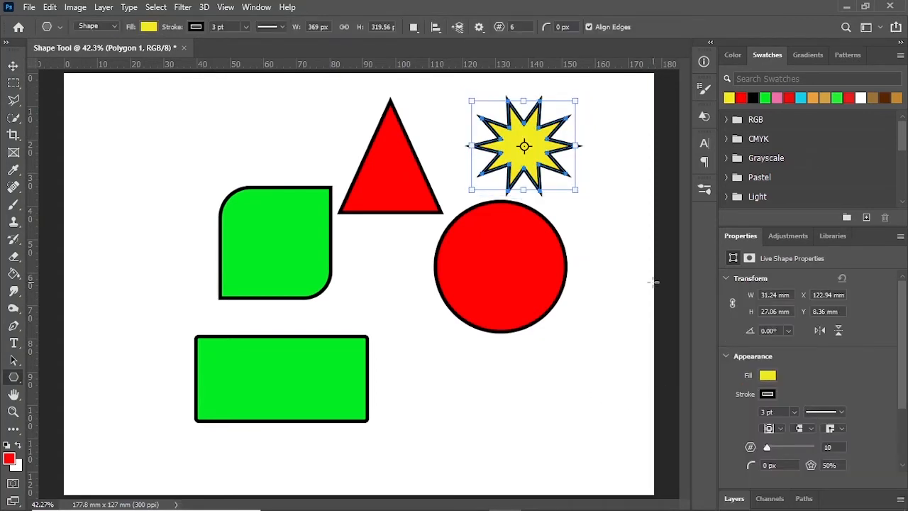
left_click_drag(416, 366, 526, 466)
key("shift")
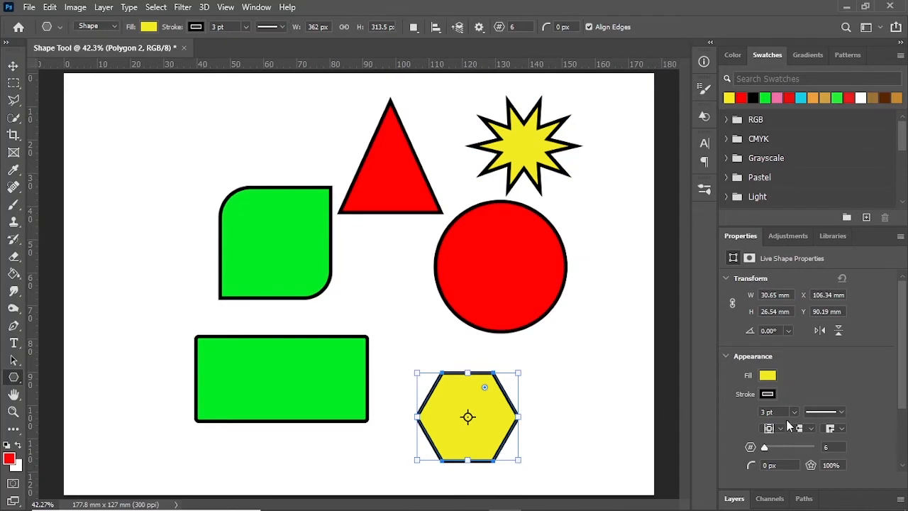
Set the new yellow polygon to 16 sides with a star ratio of 50%
scroll(812, 389, "down", 3)
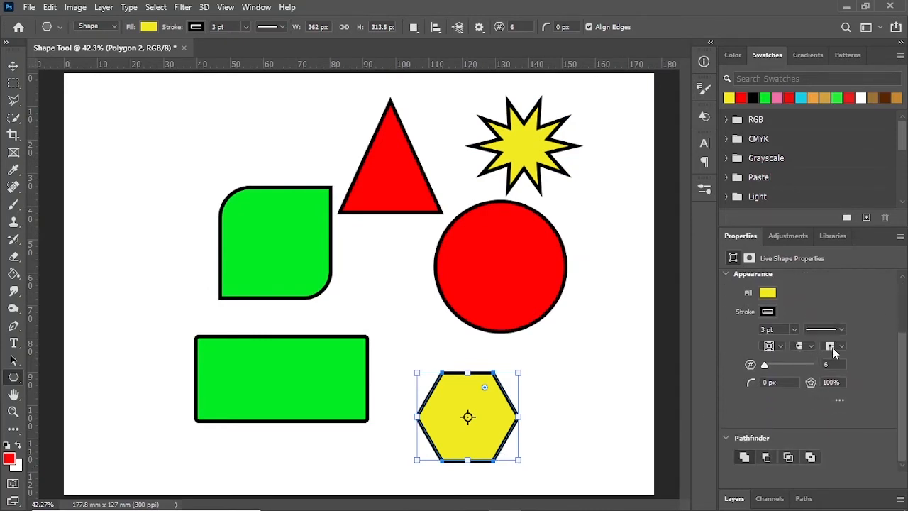
type("16")
key("Return")
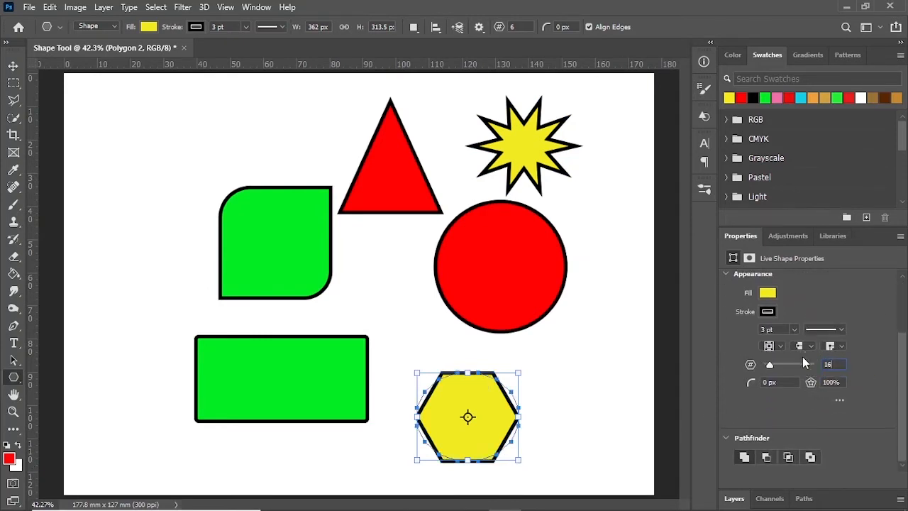
left_click(827, 382)
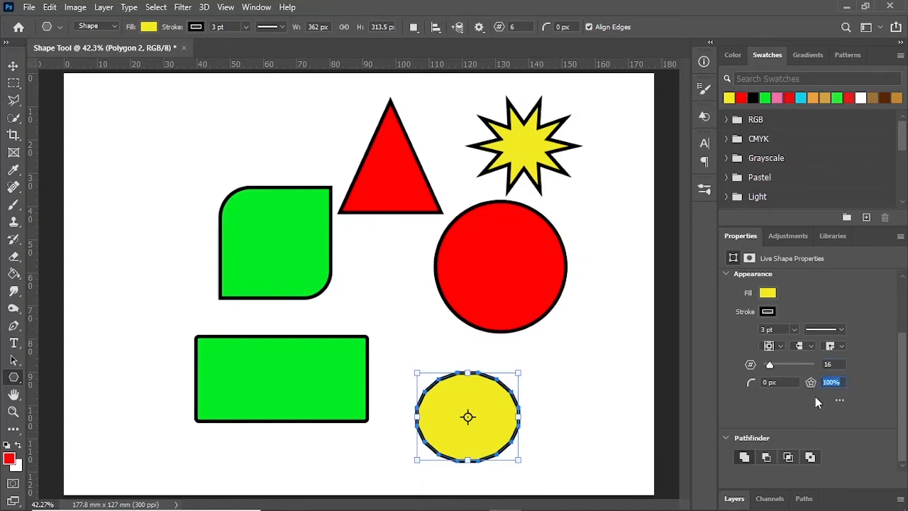
type("50")
key("Return")
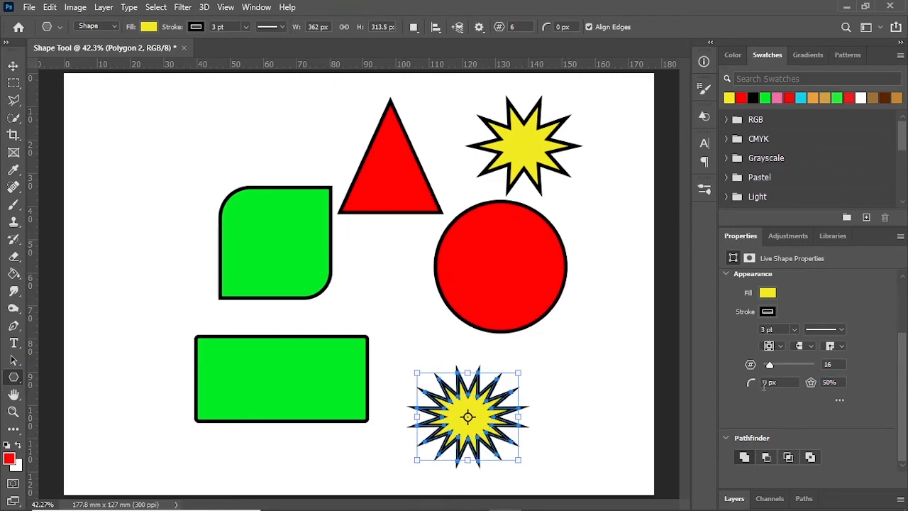
Round the 16-point star's corners with a radius of 10 px
left_click_drag(775, 383, 761, 383)
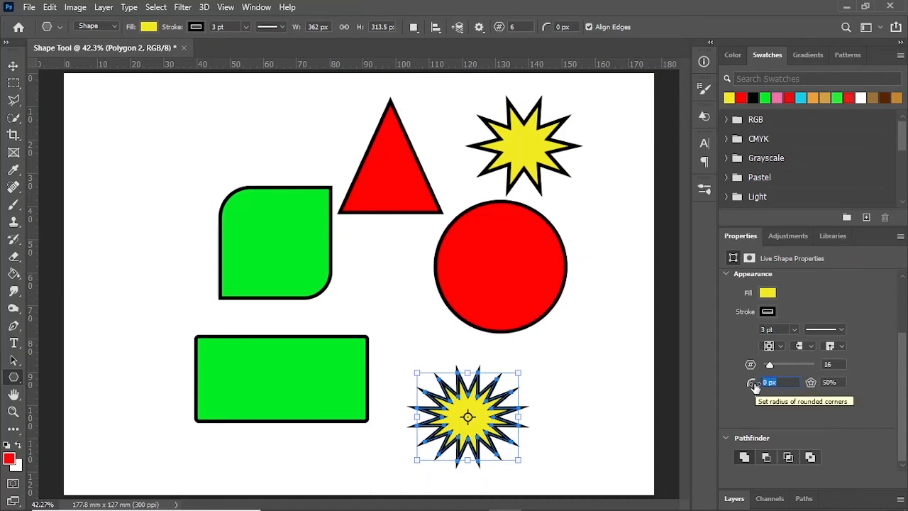
type("10")
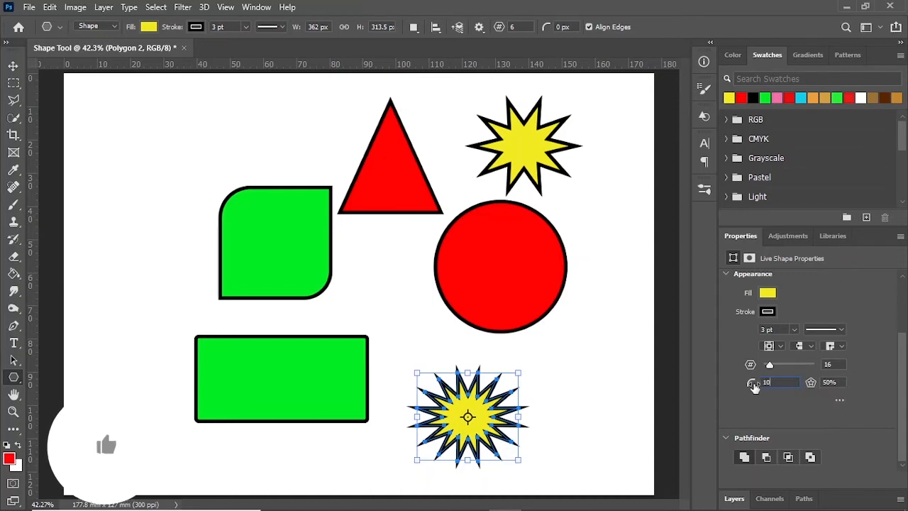
key("Return")
Enlarge the rounded yellow star with Free Transform and place it above and to the left of the green square
key("ctrl+t")
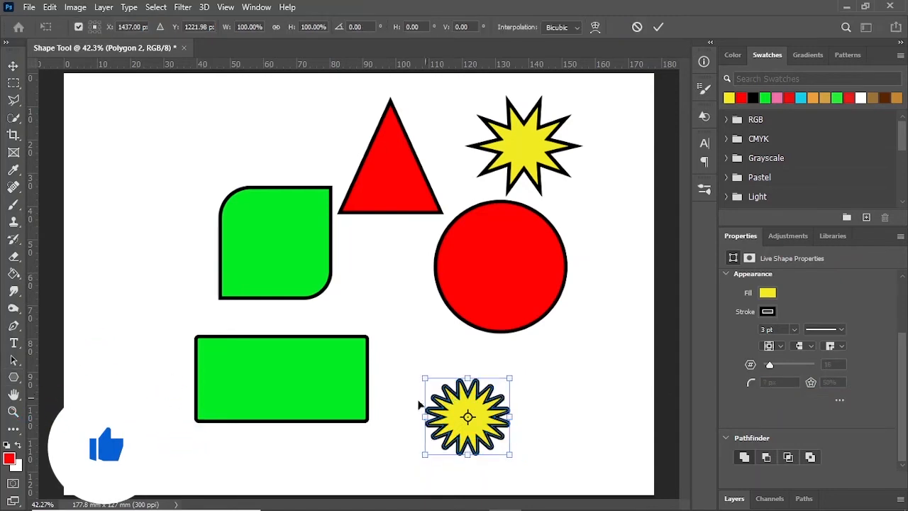
left_click_drag(459, 411, 464, 375)
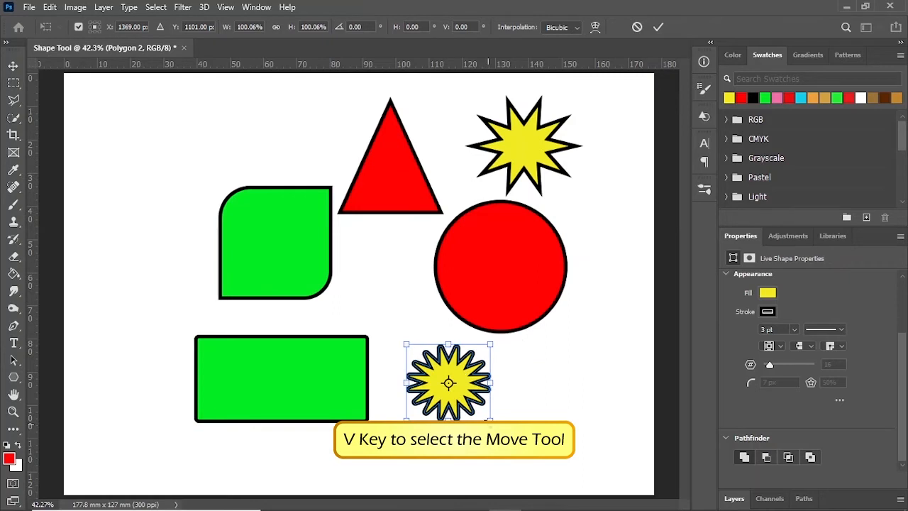
left_click_drag(489, 421, 534, 465)
left_click(591, 353)
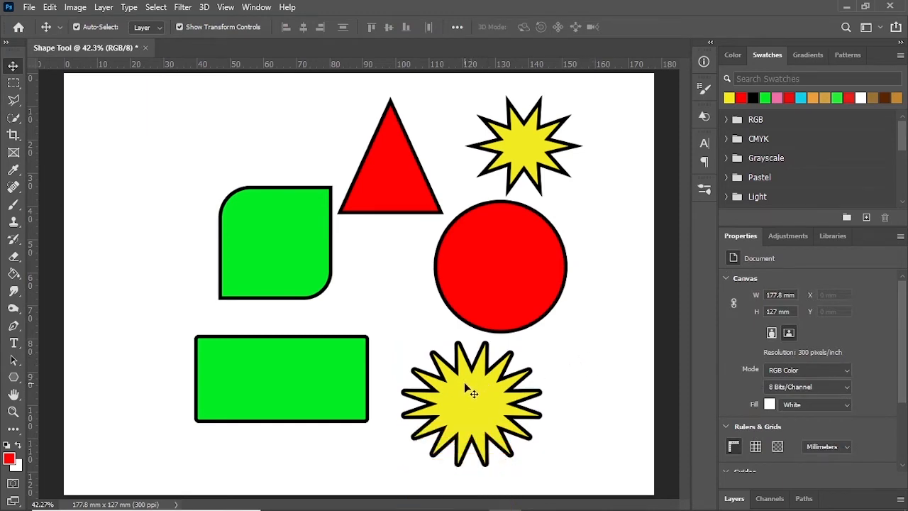
left_click_drag(463, 382, 141, 154)
Draw a horizontal line about 53 mm long below the red circle with the Line tool
key("u")
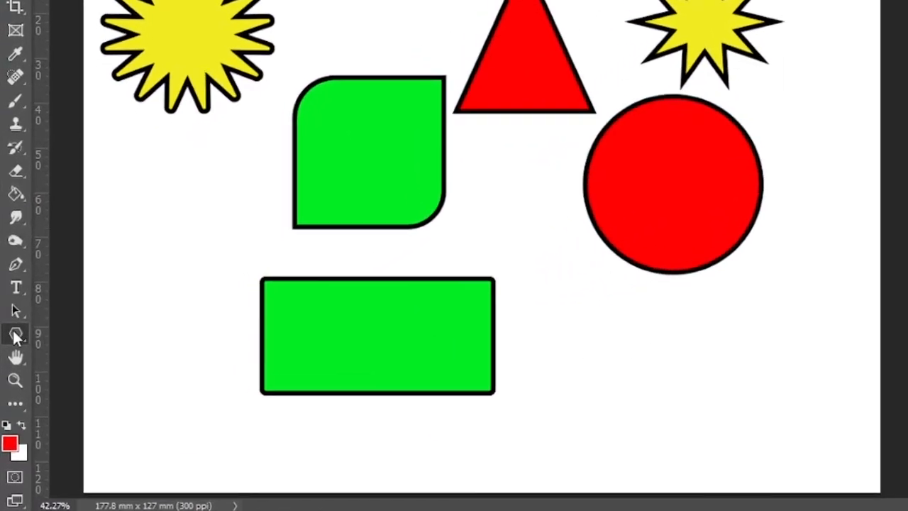
right_click(15, 376)
key("Escape")
key("shift+u")
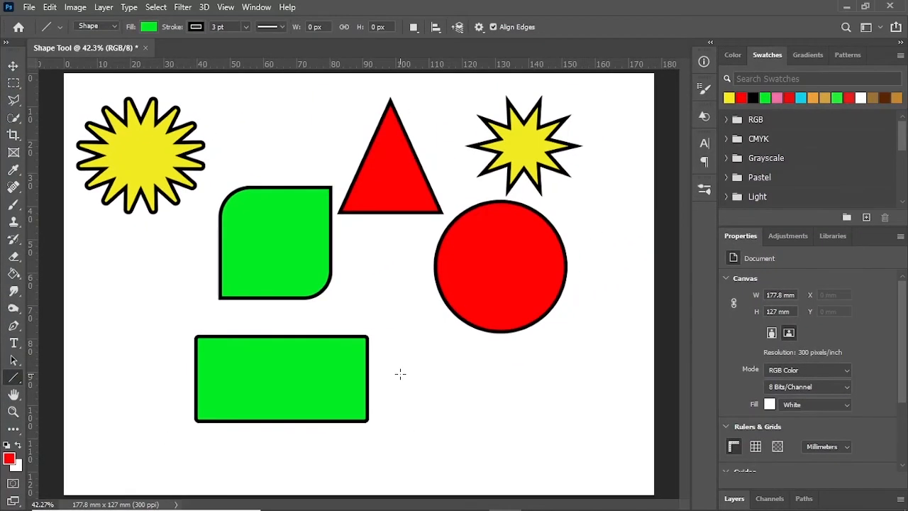
left_click_drag(538, 329, 558, 330)
left_click_drag(415, 374, 577, 387)
key("shift")
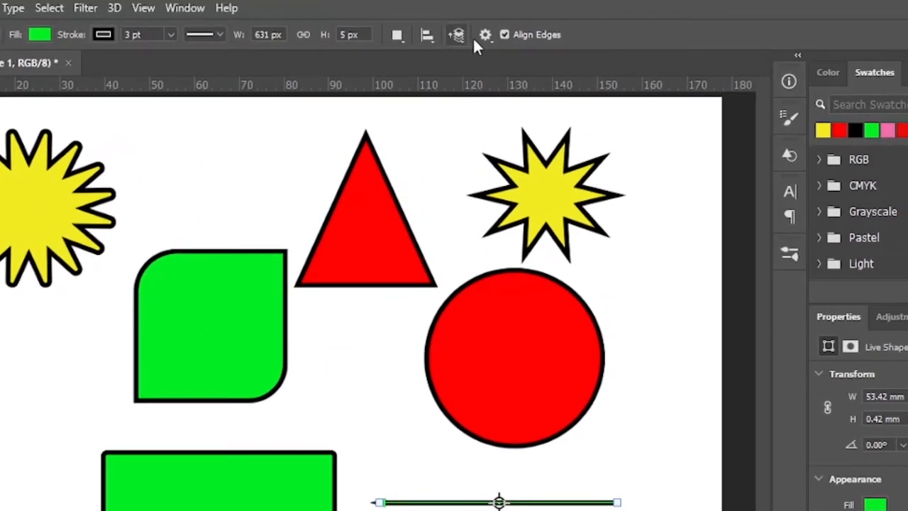
Set the line's path options to Light Red and 2 px thickness, and enable an arrowhead at the end
left_click(479, 27)
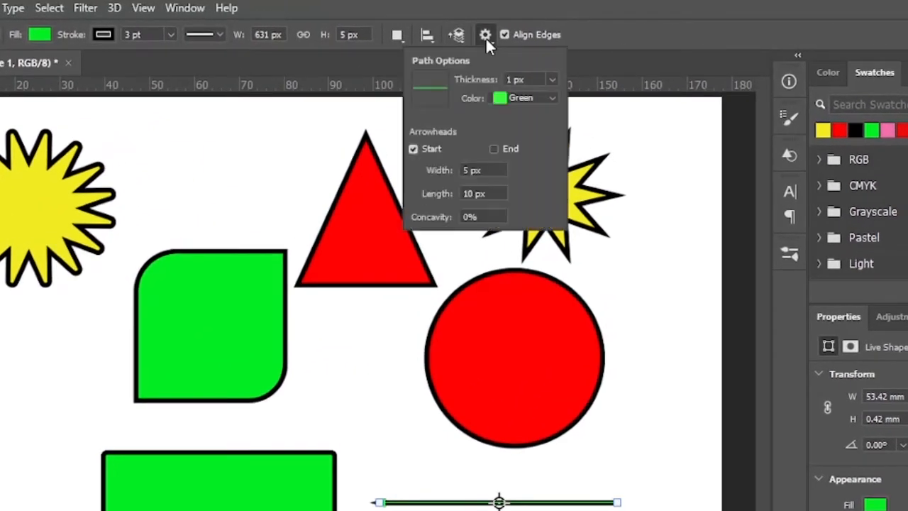
left_click(501, 99)
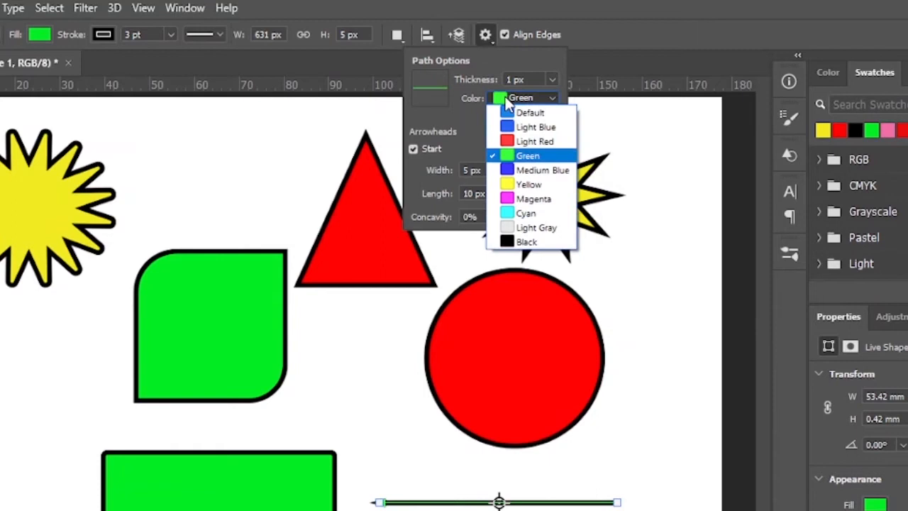
left_click(516, 139)
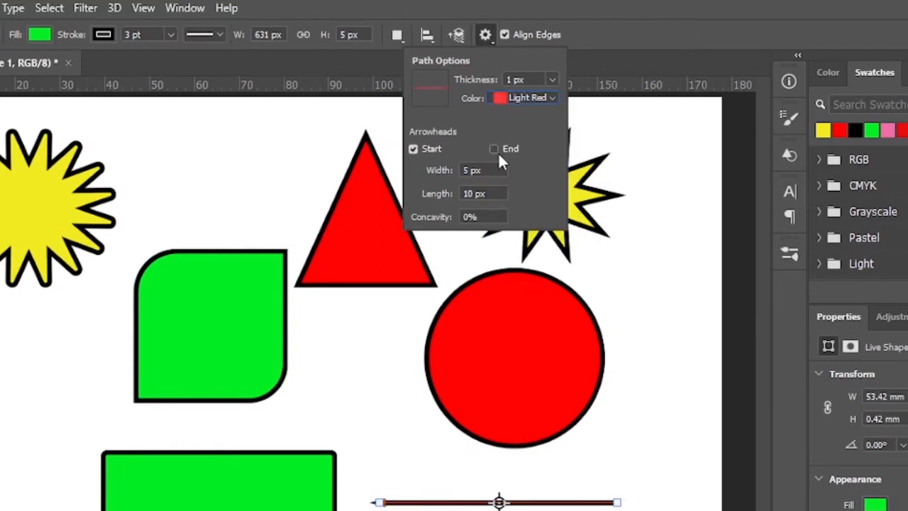
left_click(551, 80)
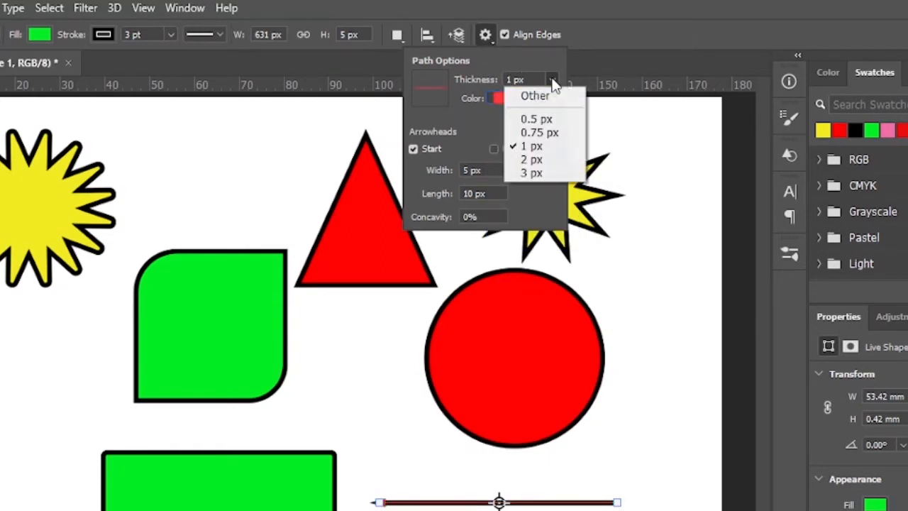
left_click(531, 160)
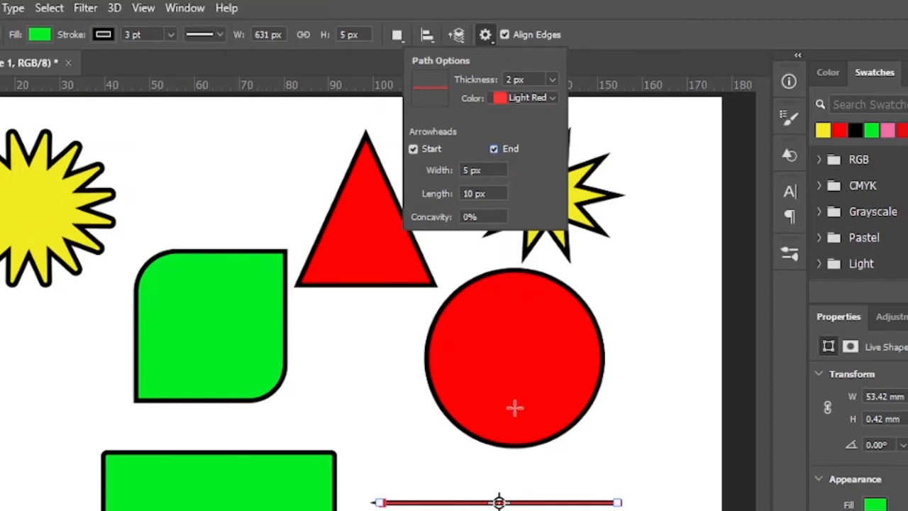
left_click(490, 485)
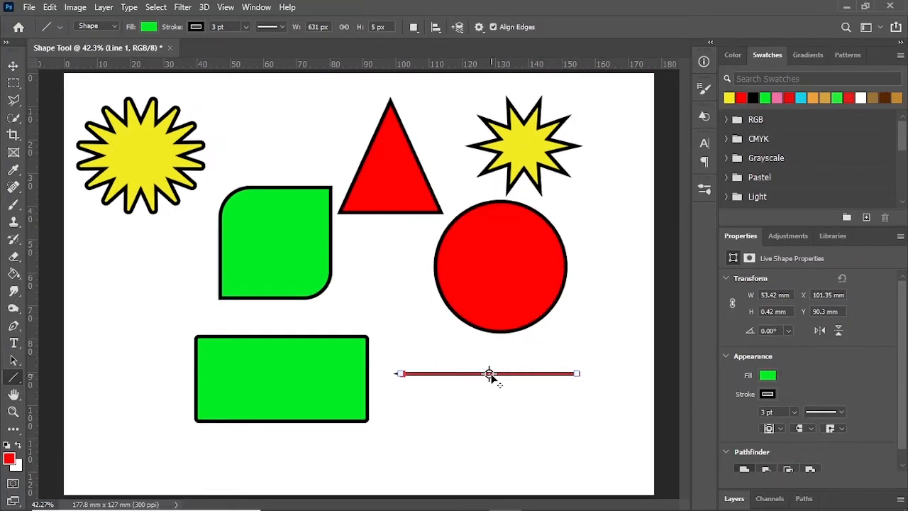
Increase the line's stroke width to about 6.36 pt
left_click(246, 27)
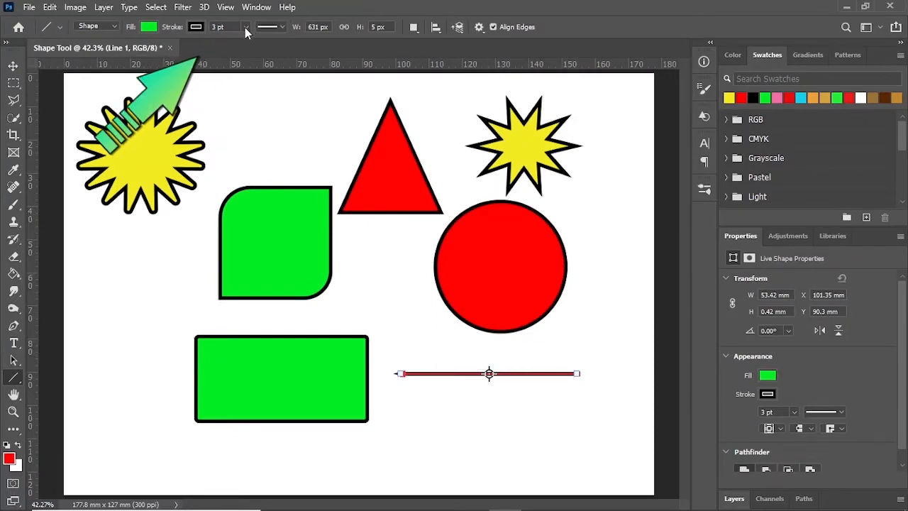
mouse_move(245, 40)
left_mouse_down()
mouse_move(257, 45)
mouse_move(249, 48)
left_mouse_up()
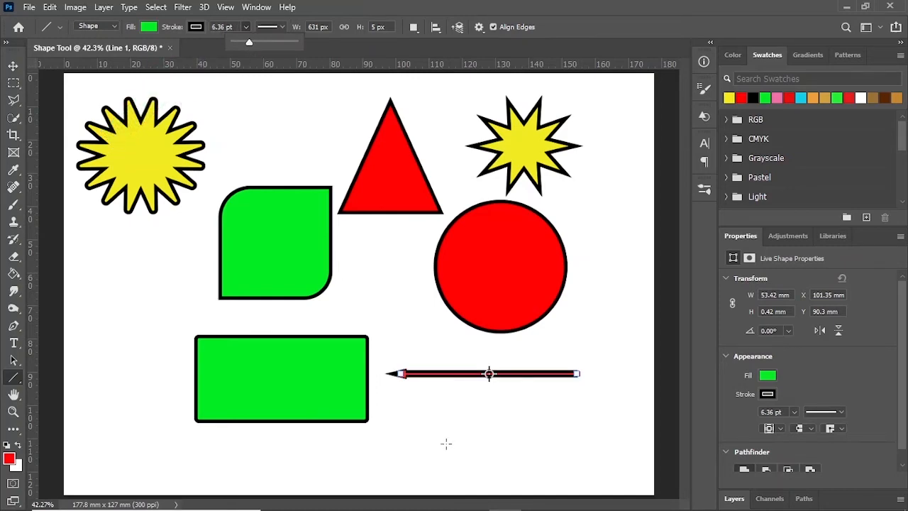
Draw a giraffe custom shape from the Wild Animals set, about 202 px by 462 px, to the left of the green shapes
right_click(13, 378)
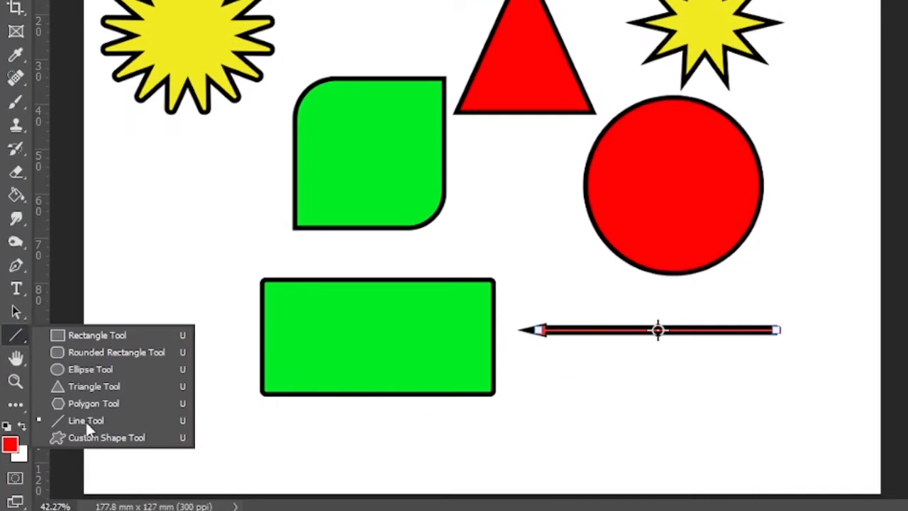
left_click(91, 438)
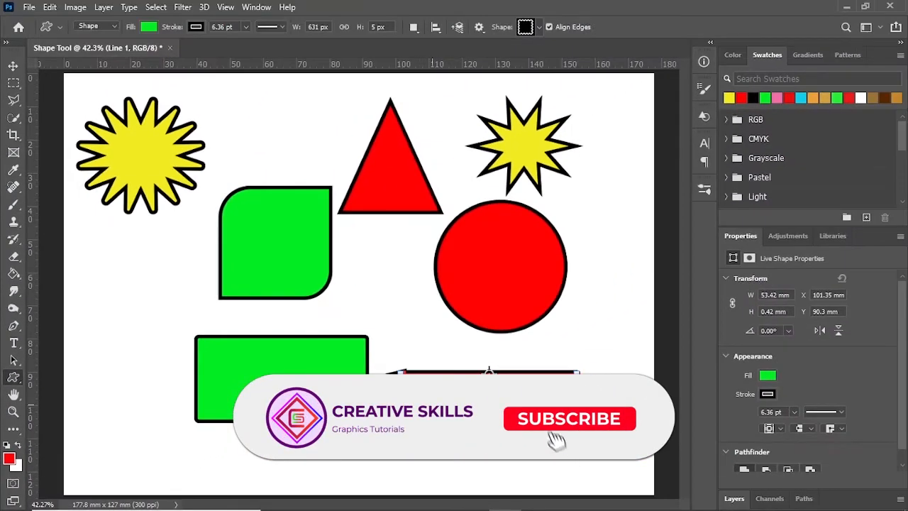
left_click(537, 26)
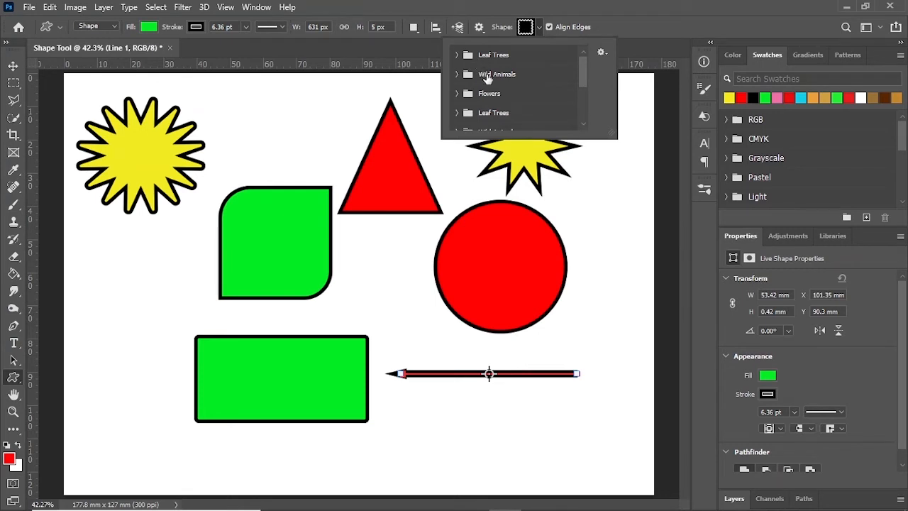
left_click(487, 77)
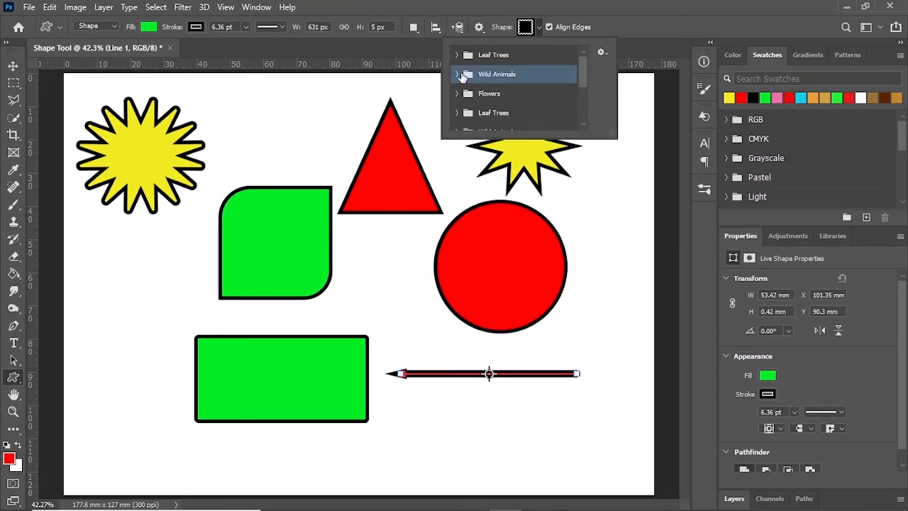
left_click(458, 75)
scroll(495, 90, "down", 1)
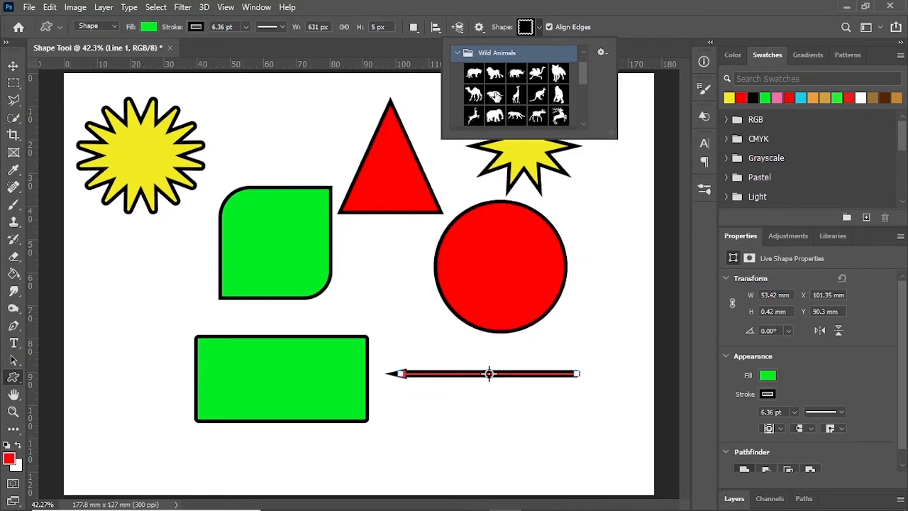
left_click(517, 95)
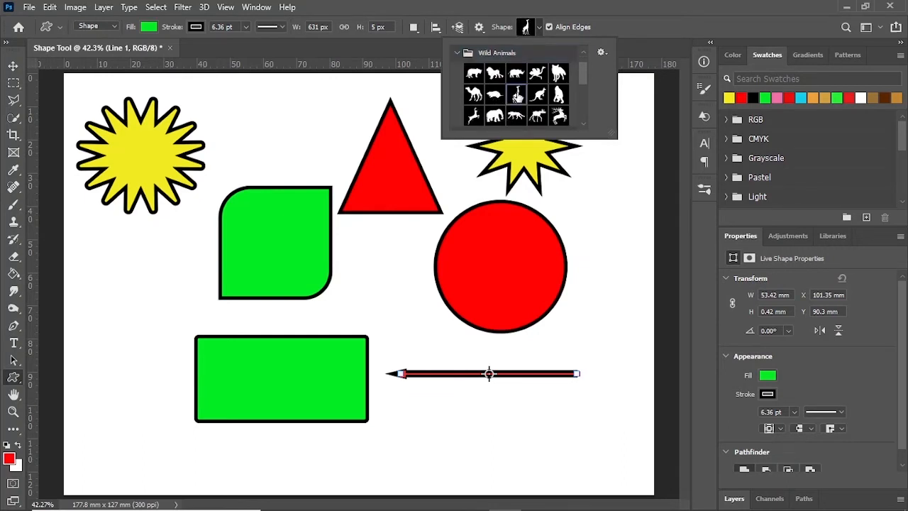
left_click(117, 276)
left_click_drag(117, 267, 175, 428)
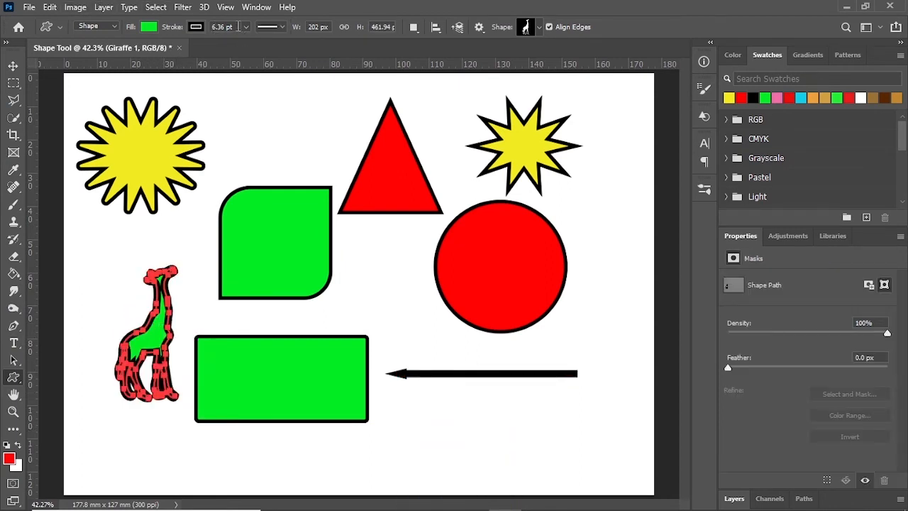
Set the giraffe's stroke width to 3 pt and move it slightly up and left, beneath the yellow 16-pointed star
left_click(213, 27)
type("3")
key("Return")
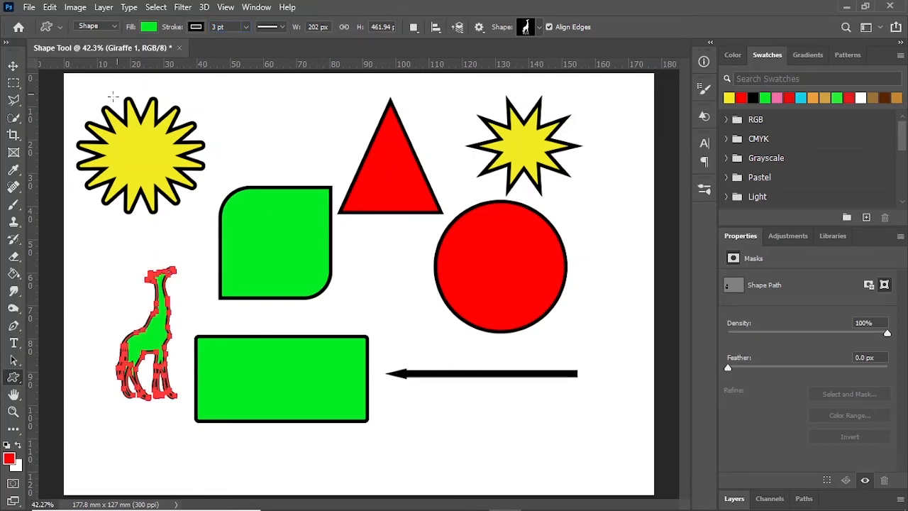
left_click(13, 65)
left_click(115, 241)
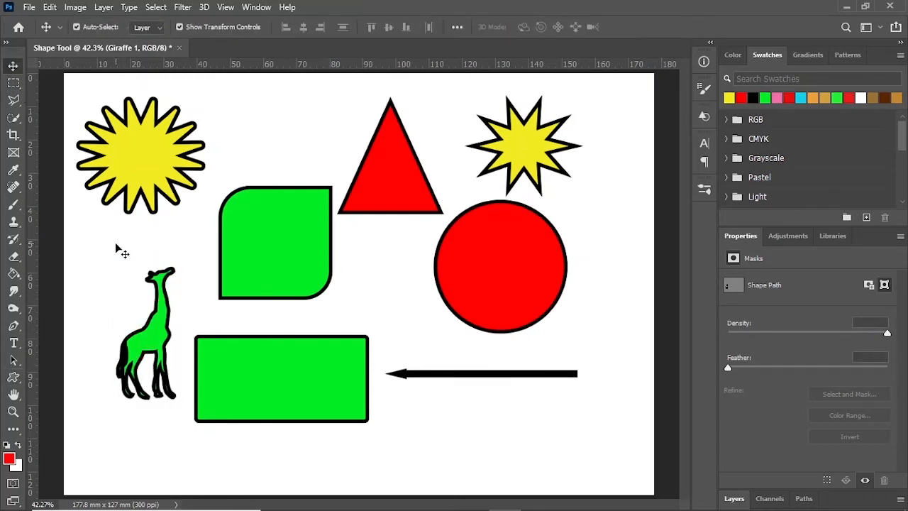
left_click_drag(162, 347, 138, 321)
left_click(191, 302)
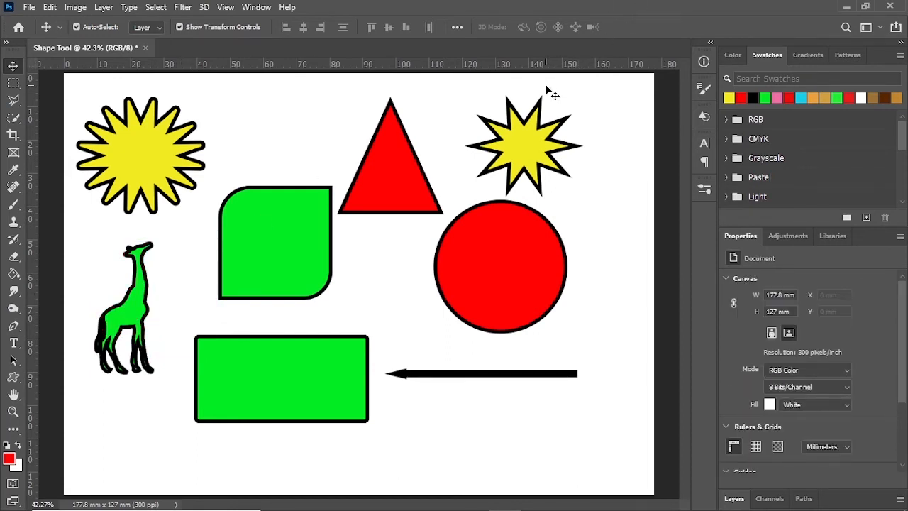
Draw a rose custom shape from the Flowers set, about 330 px by 327 px, below the black arrow line
key("u")
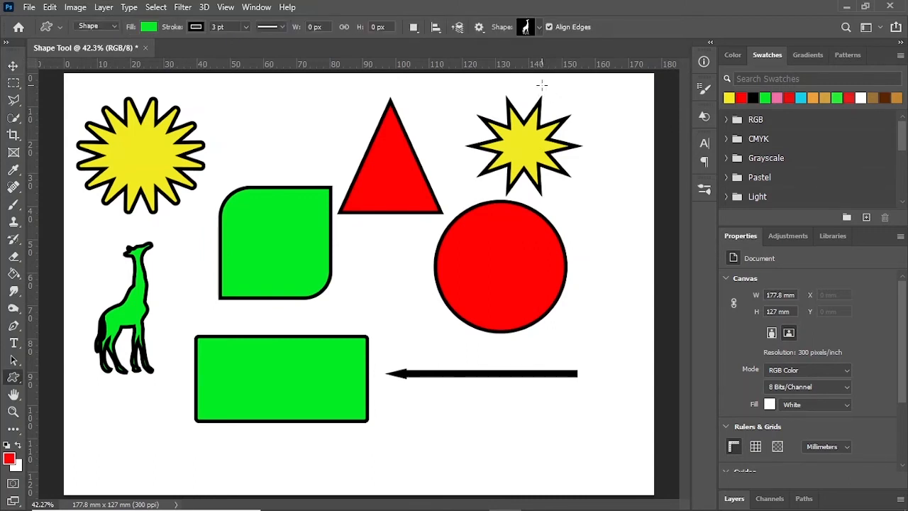
left_click(538, 27)
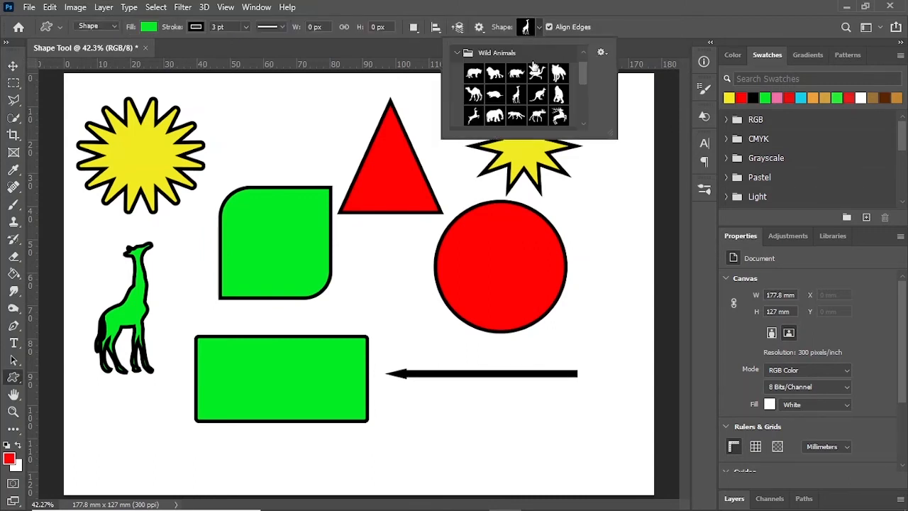
scroll(532, 85, "down", 1)
scroll(539, 102, "down", 1)
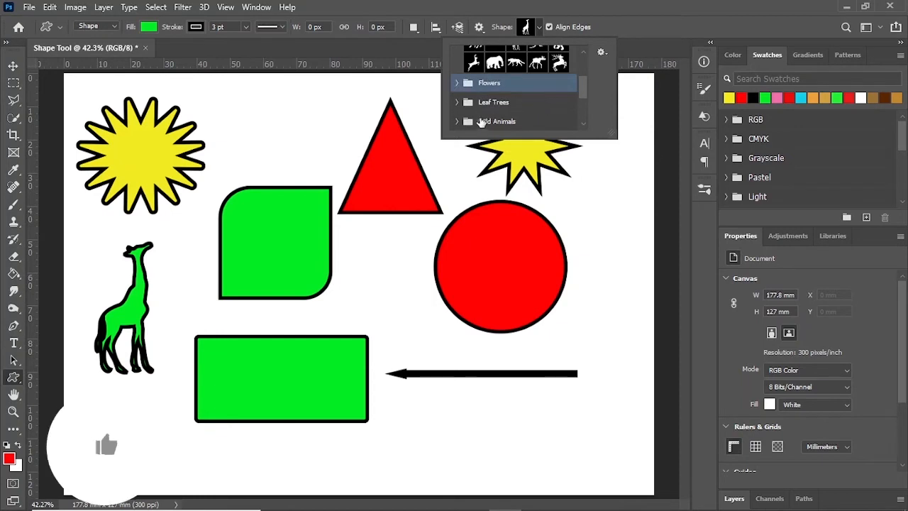
left_click(455, 83)
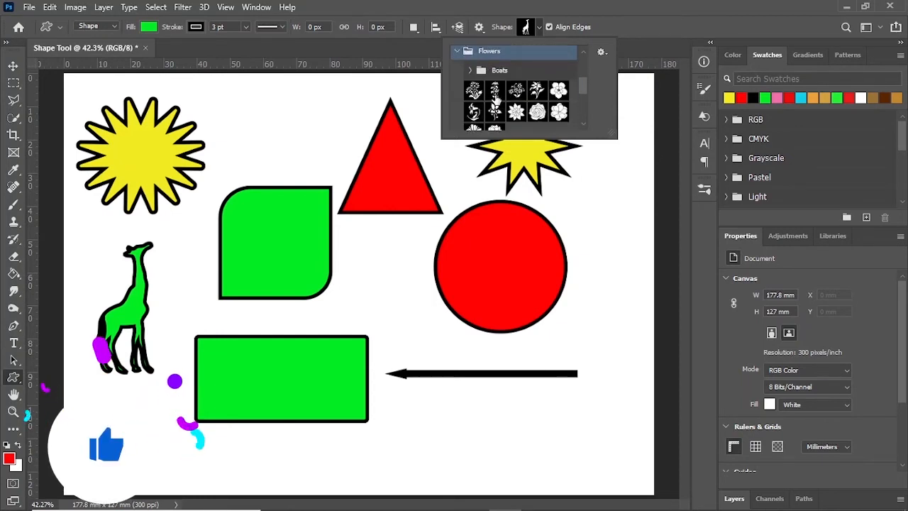
scroll(517, 105, "down", 1)
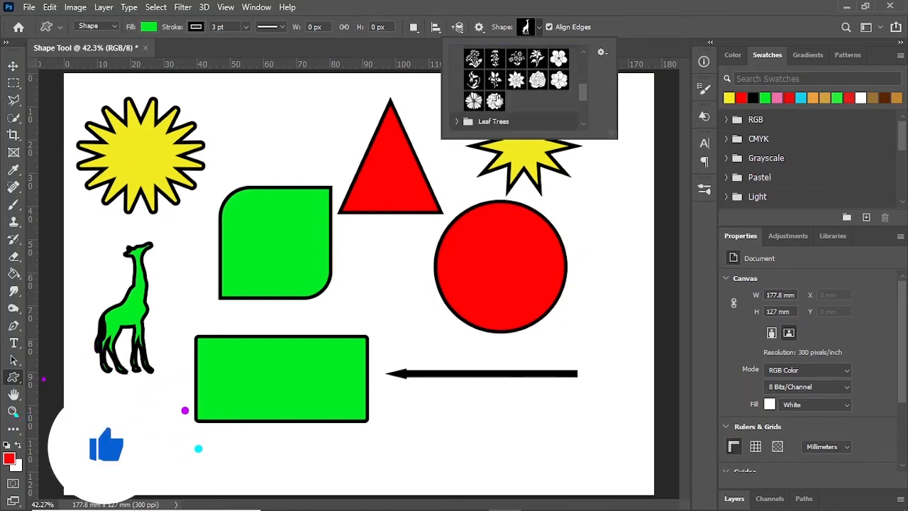
left_click(537, 79)
left_click_drag(450, 394, 542, 487)
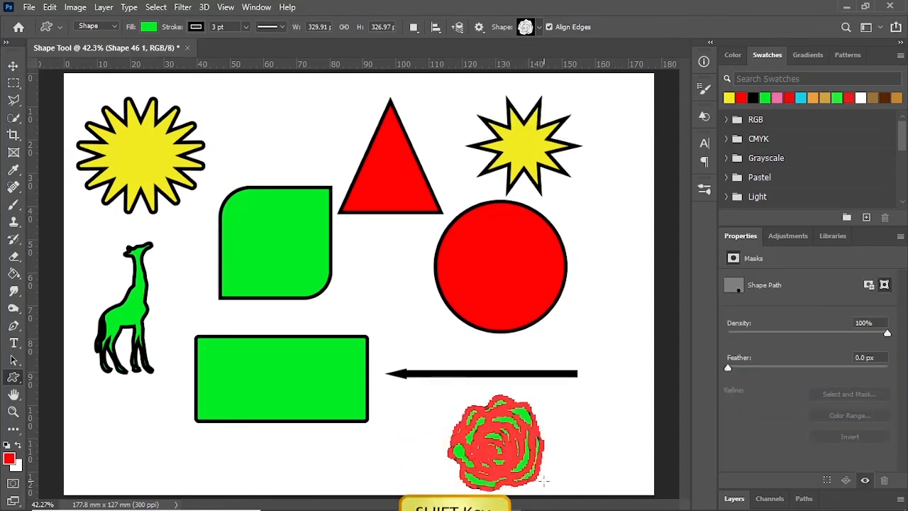
Move the rose beside the lower right of the red circle and reduce its stroke width to 1.12 pt
key("v")
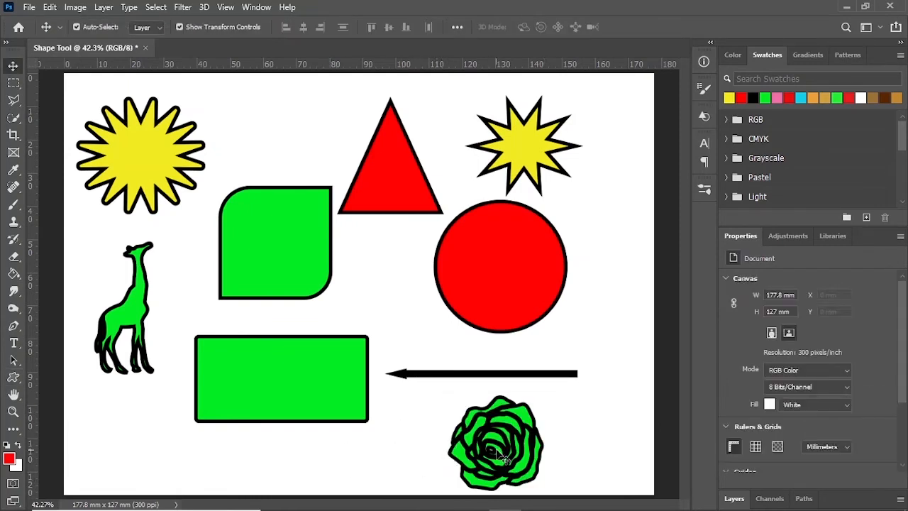
left_click_drag(515, 418, 600, 325)
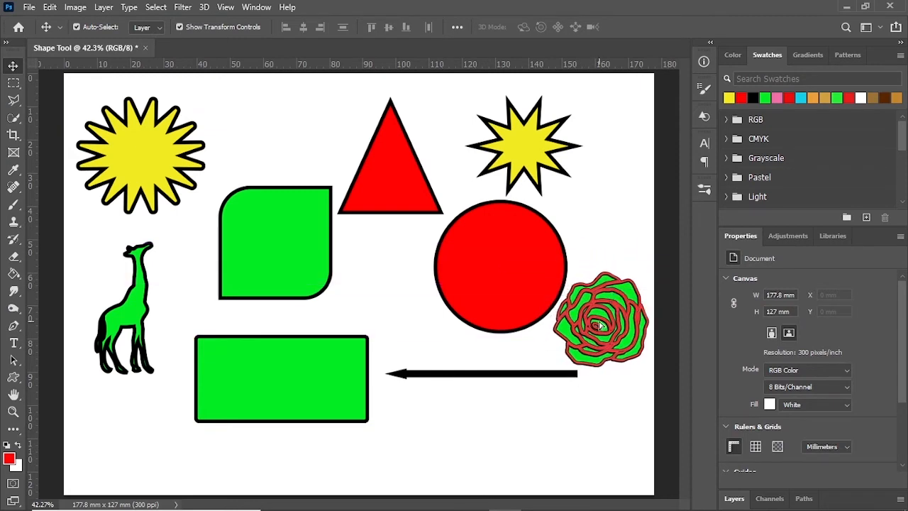
left_click(546, 440)
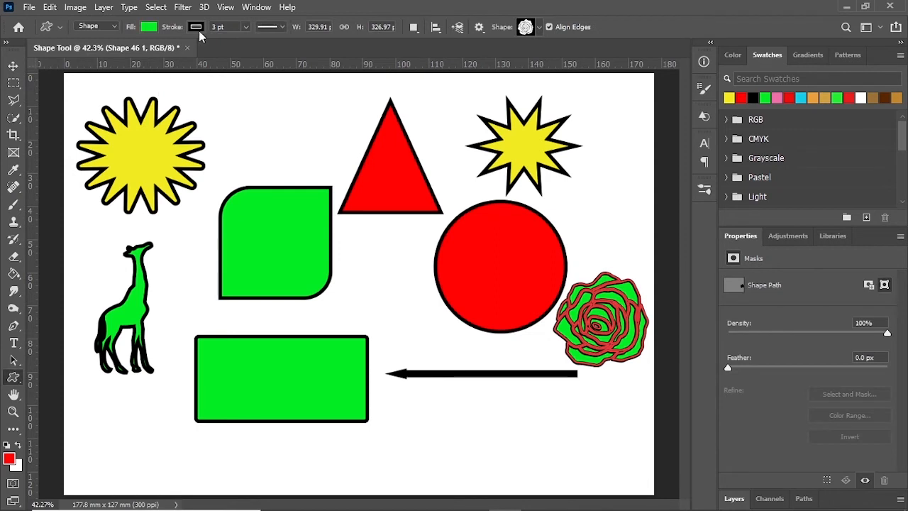
left_click(225, 27)
left_click(245, 27)
left_click_drag(245, 44, 250, 44)
Draw a block arrow from the Arrows set of All Legacy Default Shapes, about 542 px by 205 px, below the black line
left_click(538, 27)
scroll(485, 104, "down", 1)
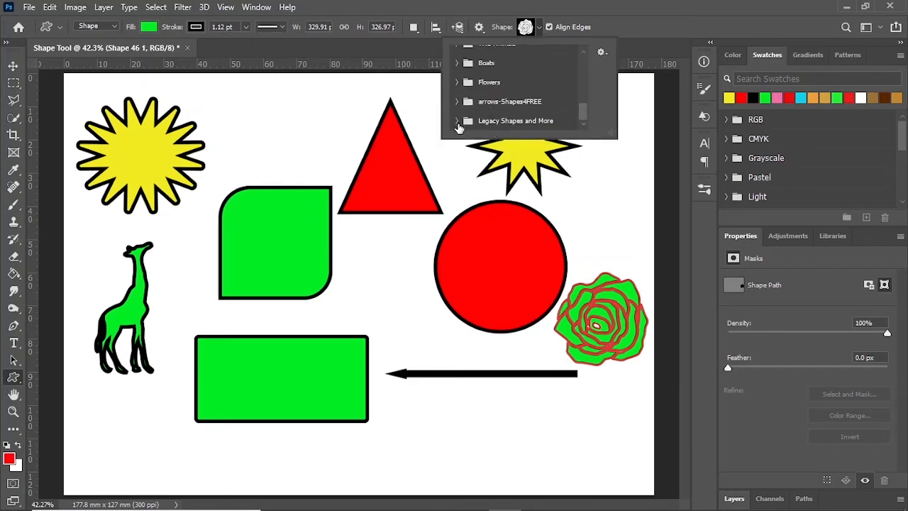
left_click(458, 122)
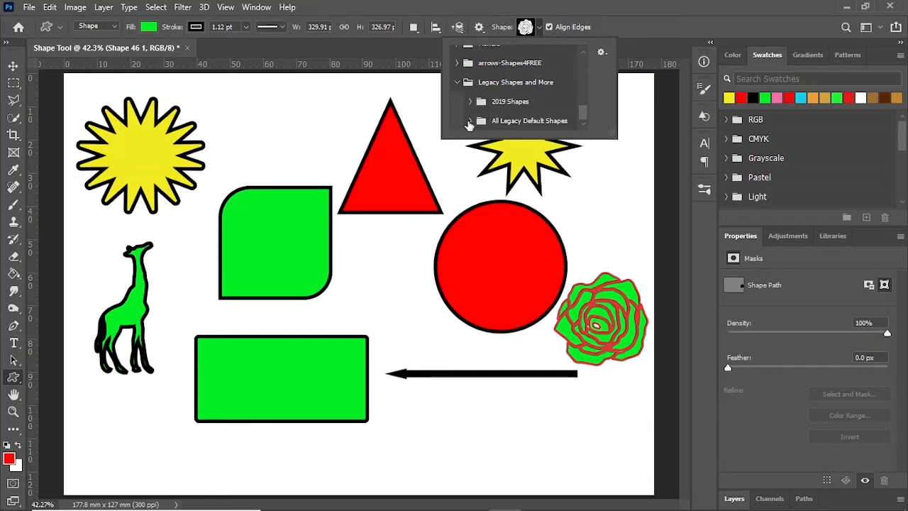
left_click(468, 122)
scroll(497, 112, "down", 2)
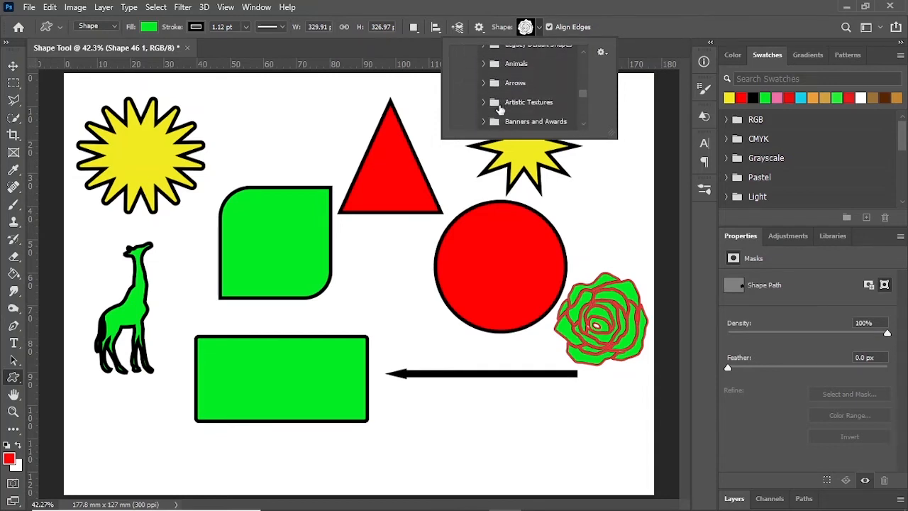
left_click(483, 83)
scroll(500, 89, "down", 2)
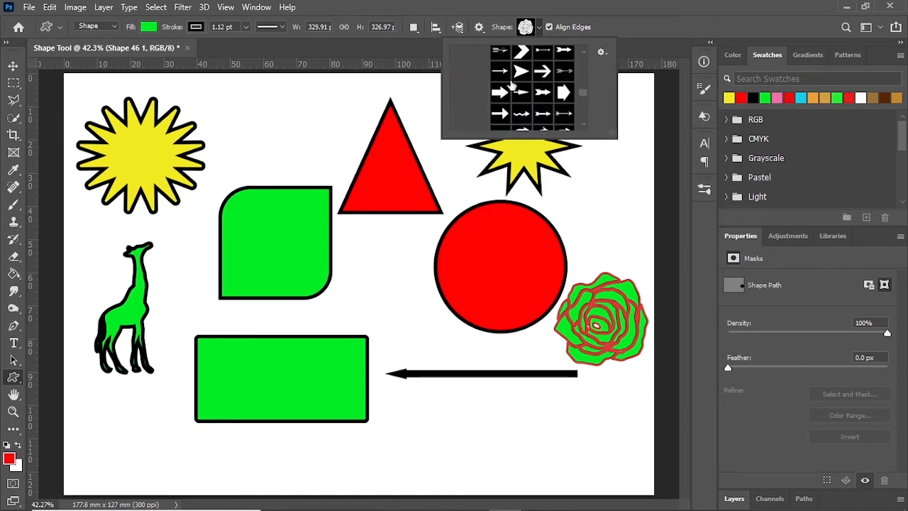
left_click(504, 91)
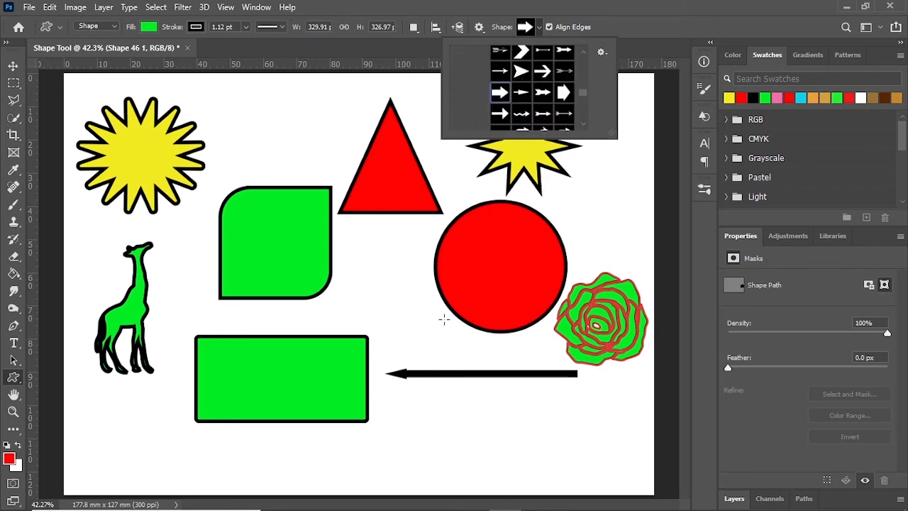
left_click(426, 421)
left_click_drag(490, 439, 575, 476)
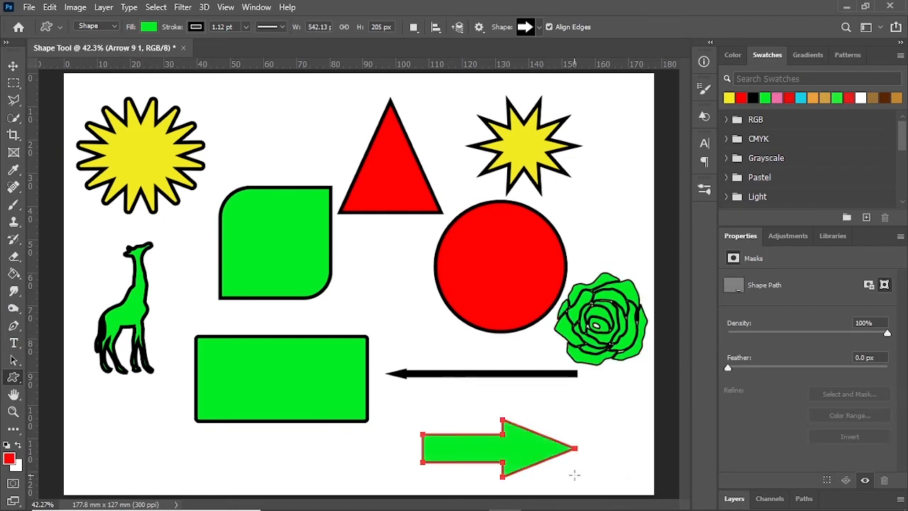
Set the green block arrow's stroke width to 3 pt and deselect it
left_click(221, 27)
key("Return")
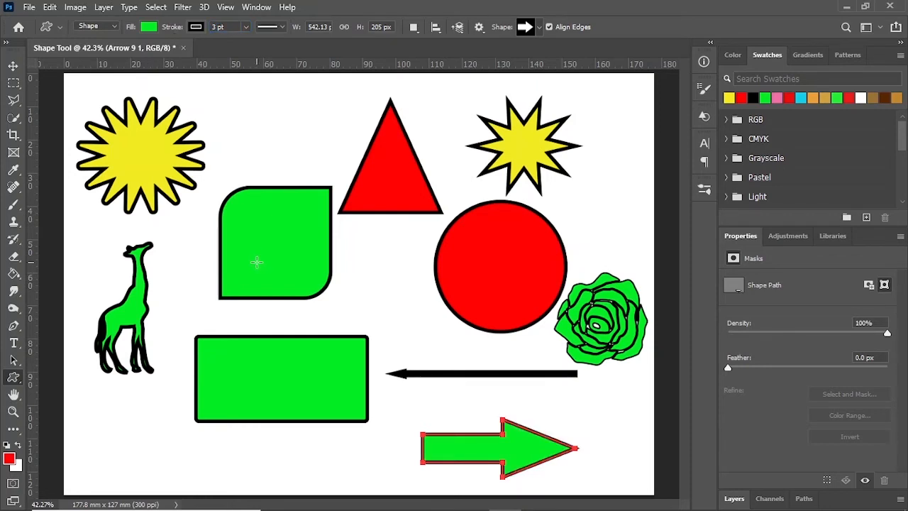
key("v")
left_click(391, 342)
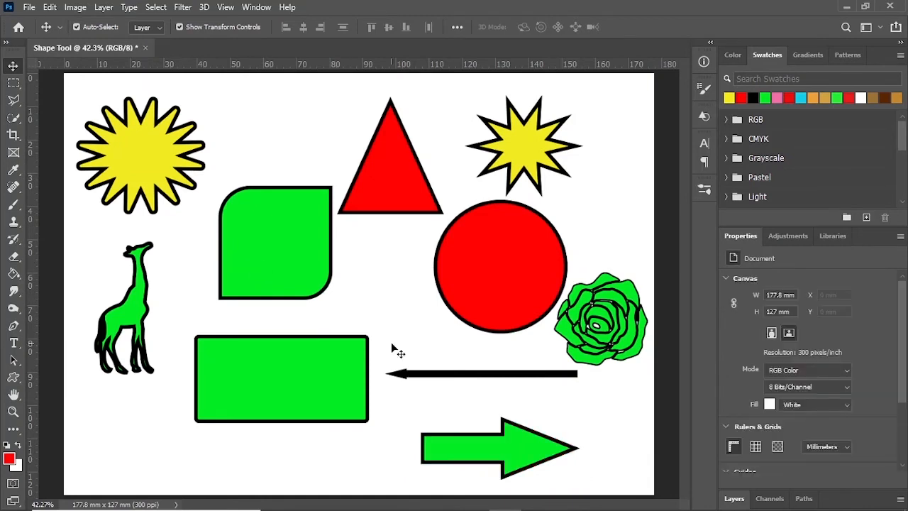
Expand the layer list and hide every shape layer from Arrow 9 1 down to Rectangle 1
left_click(734, 498)
left_click_drag(766, 330, 766, 234)
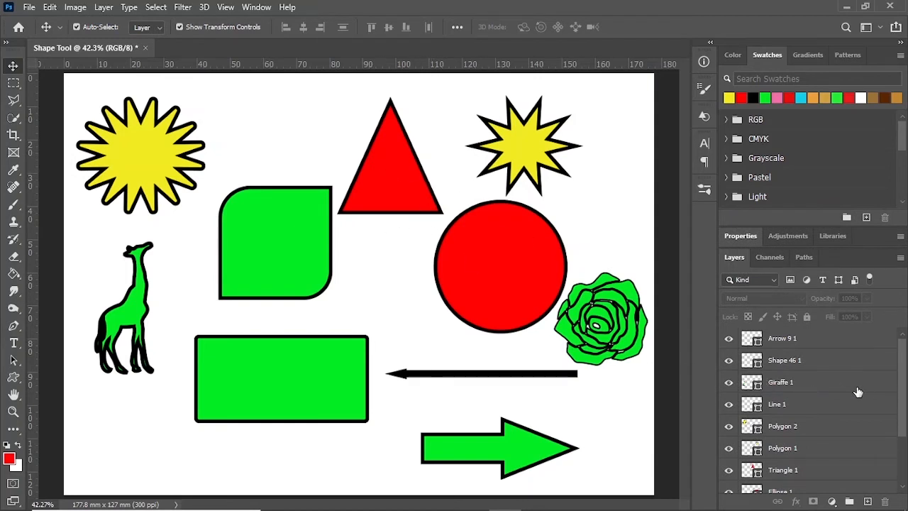
scroll(839, 397, "down", 3)
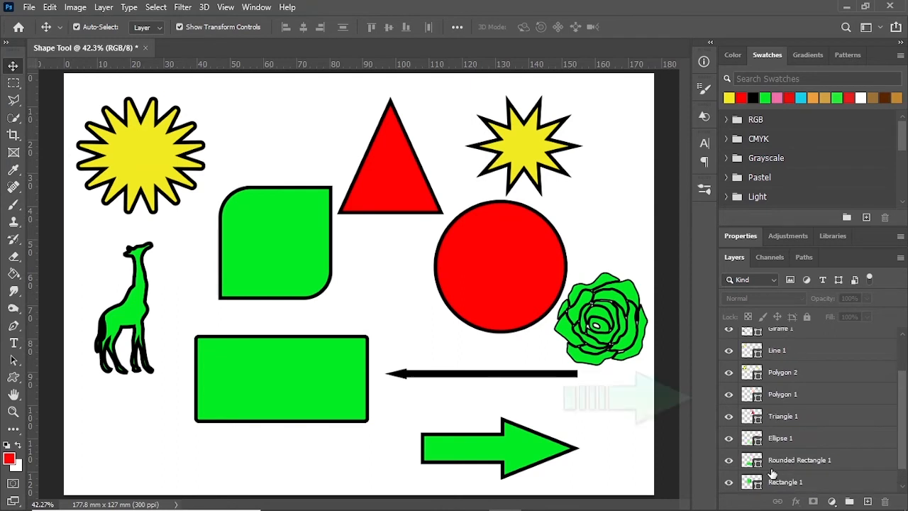
scroll(773, 473, "up", 3)
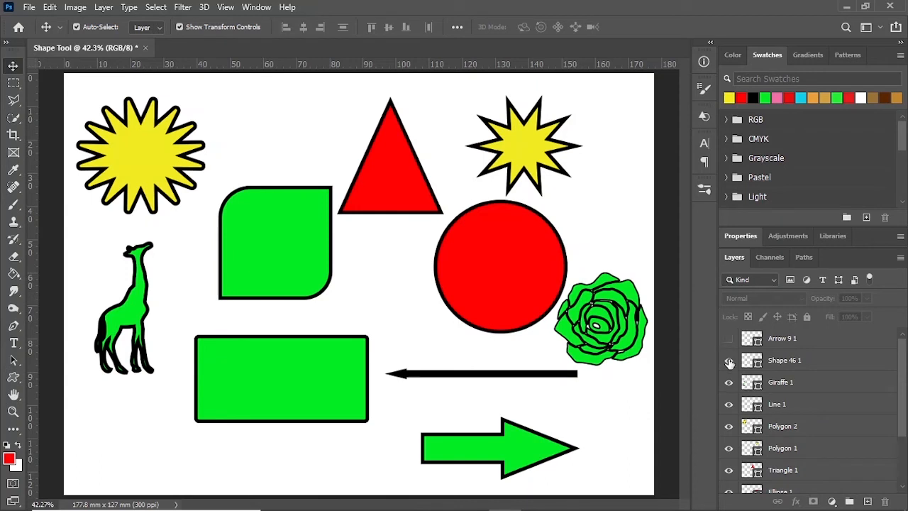
left_click(728, 382)
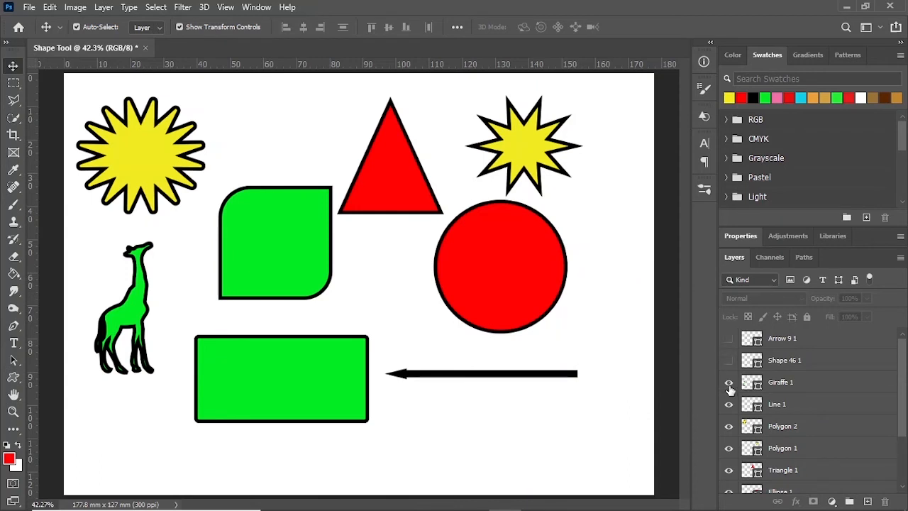
left_click(728, 404)
left_click(728, 448)
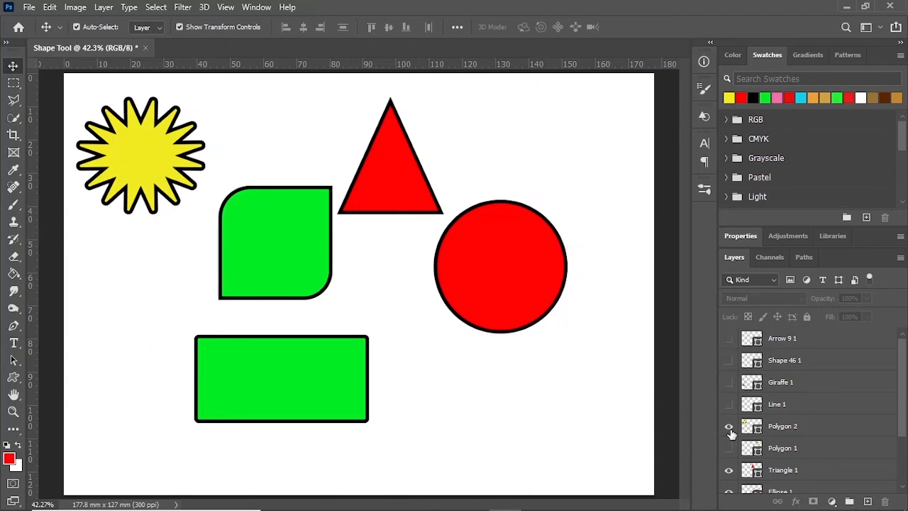
left_click(729, 425)
scroll(730, 426, "down", 3)
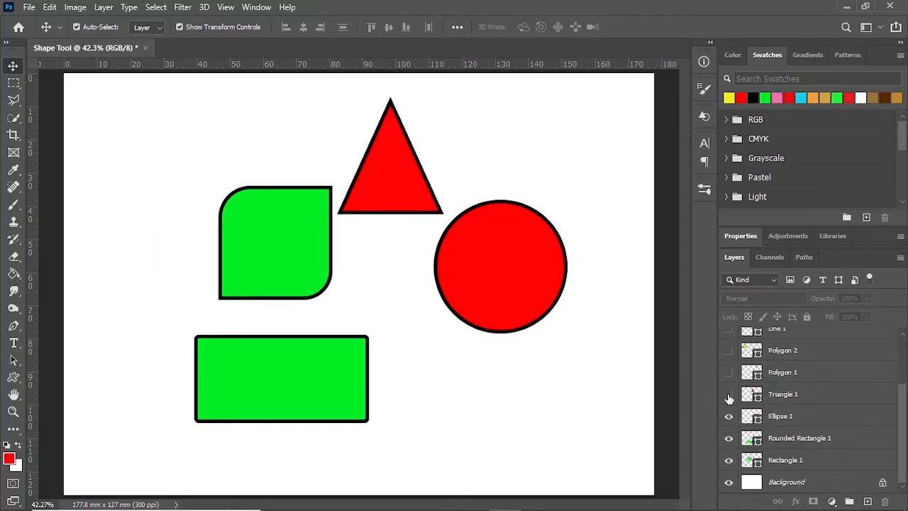
left_click_drag(728, 398, 734, 488)
scroll(824, 425, "up", 3)
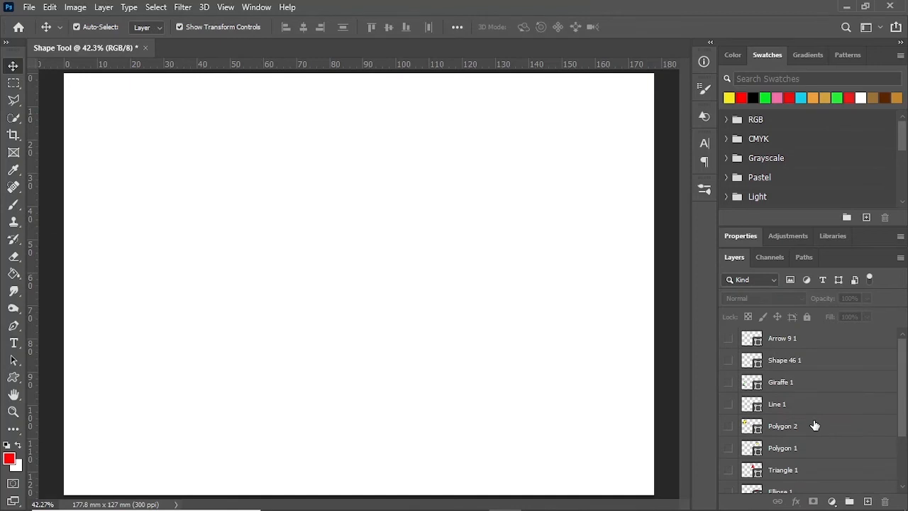
Draw a square about 229 px wide in the canvas's upper-left area with the Rectangle tool, and expand the layer list
left_click(11, 377)
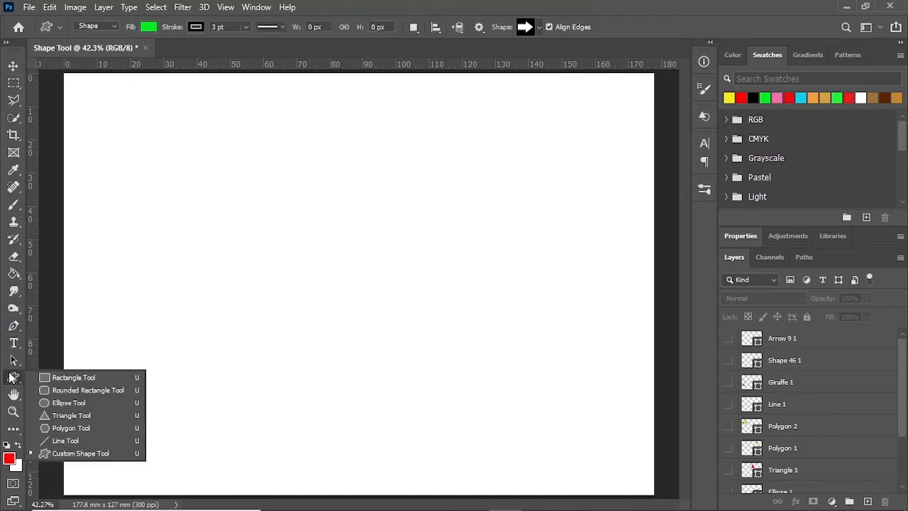
left_click(46, 377)
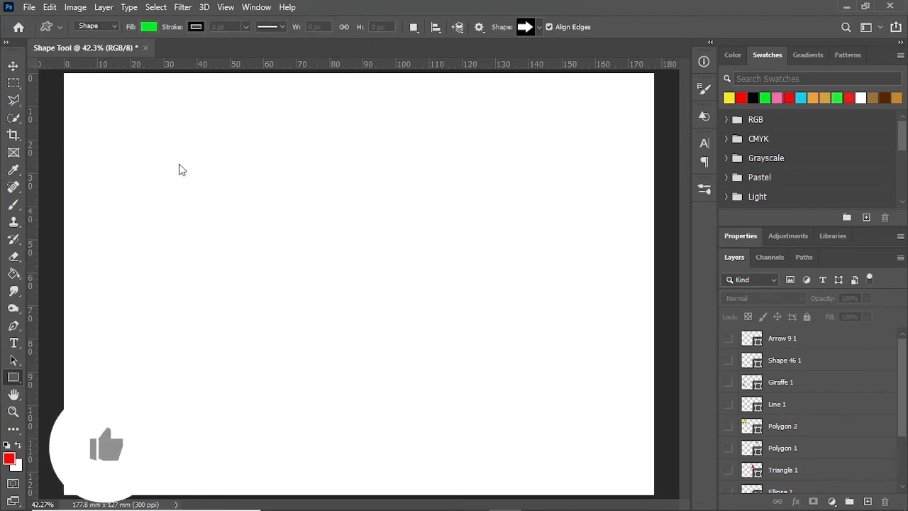
left_click_drag(173, 160, 254, 224)
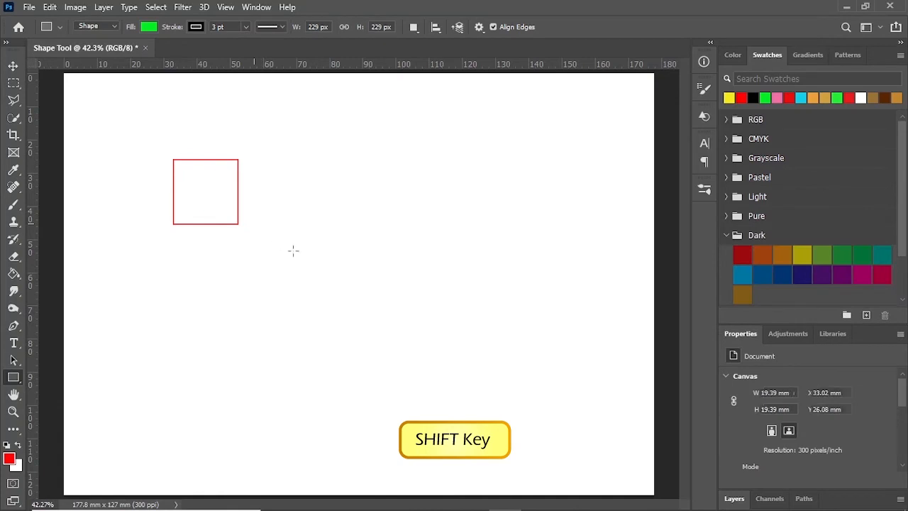
left_click(734, 498)
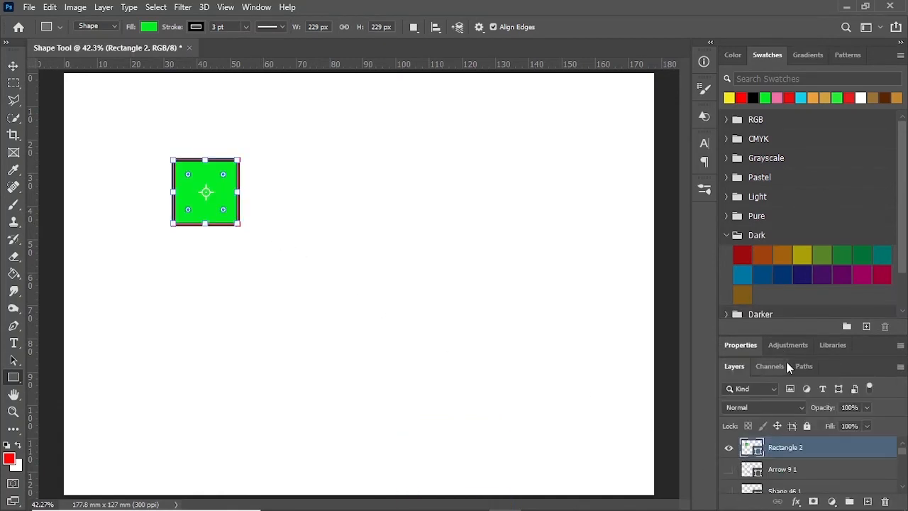
left_click_drag(787, 355, 791, 192)
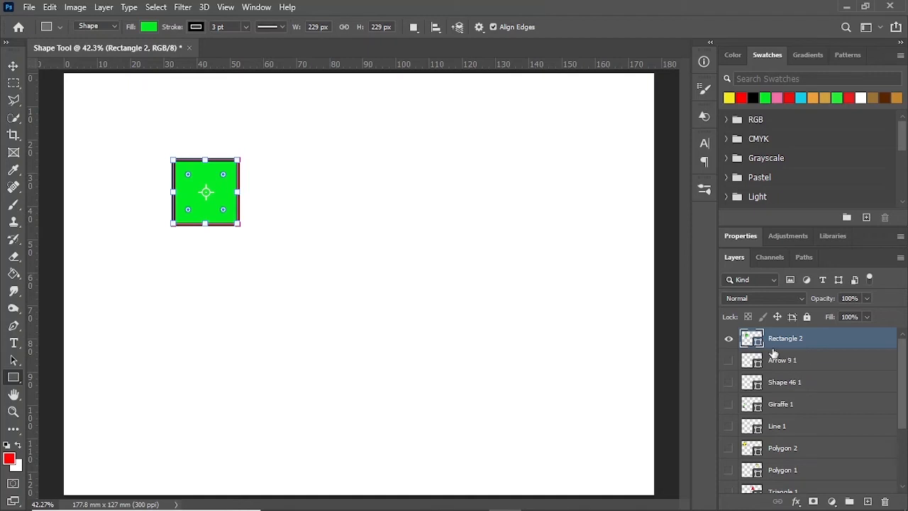
Set the path operation to Combine Shapes and draw a second square of about the same size to the right of the green one
left_click(413, 27)
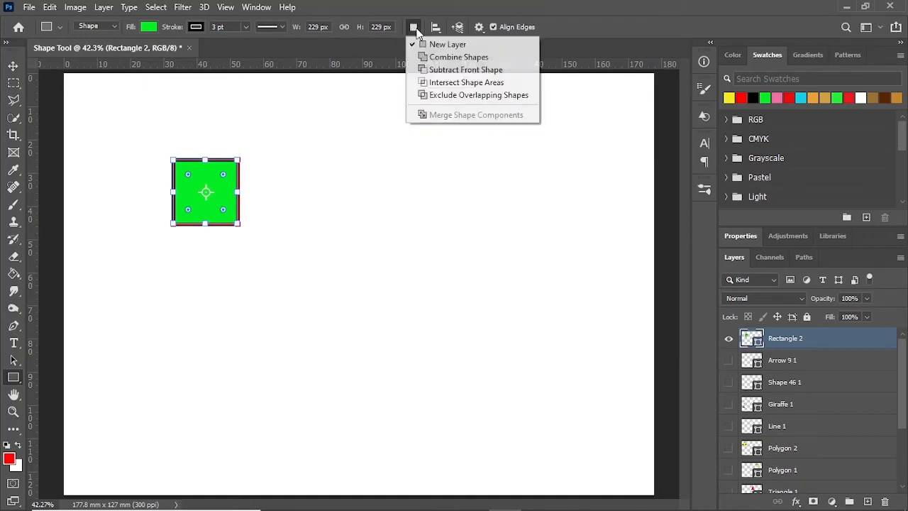
left_click(438, 58)
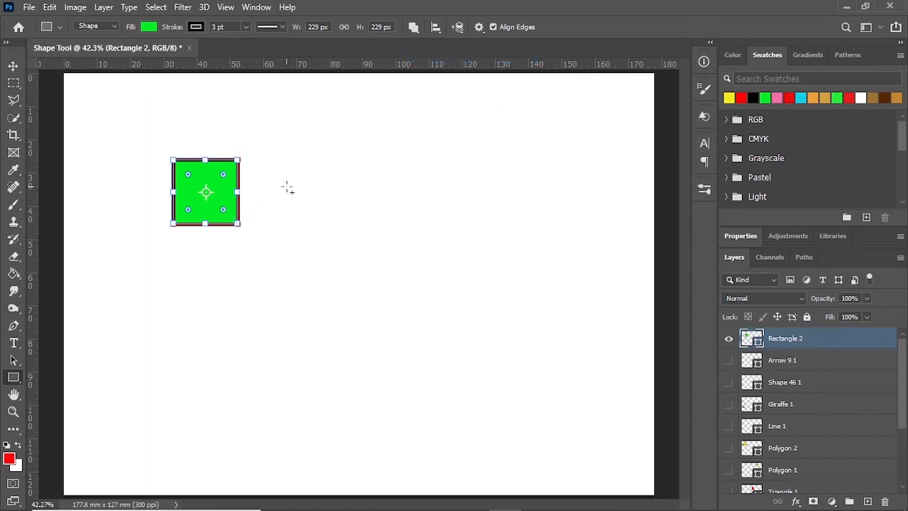
left_click_drag(285, 186, 361, 251)
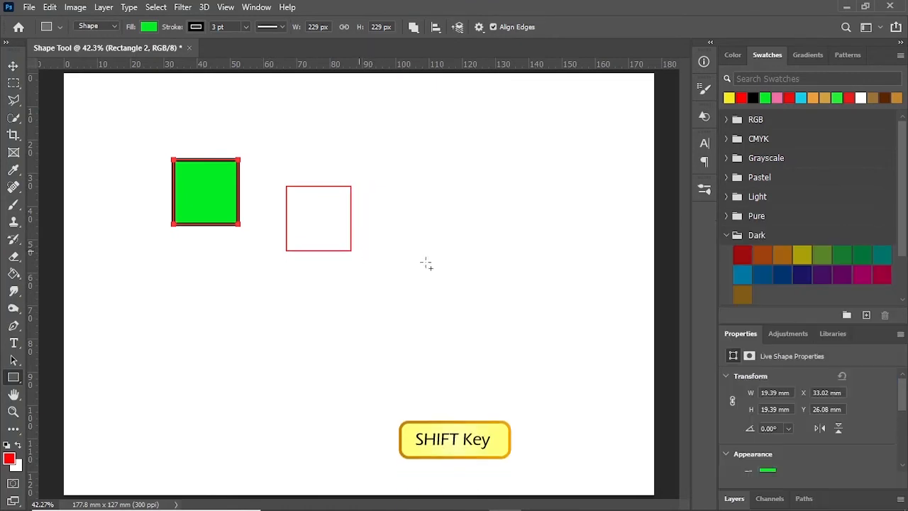
Expand the layer list and toggle the Rectangle 2 layer off and on to check that both squares share it
left_click_drag(741, 336, 742, 132)
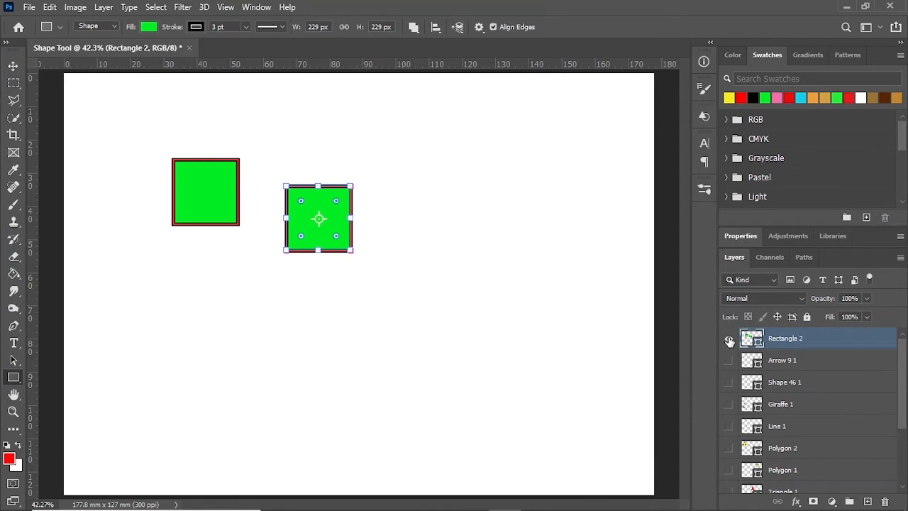
left_click(729, 341)
left_click(730, 341)
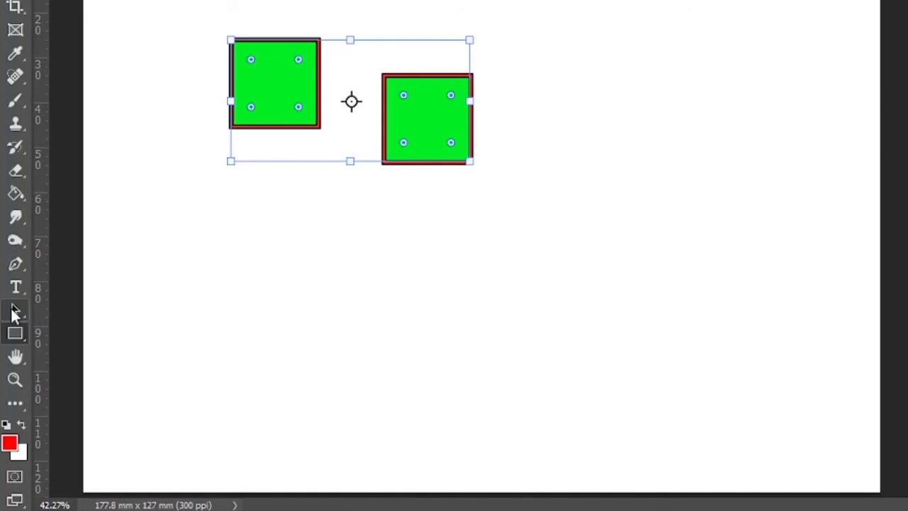
Move the second square down toward the canvas's lower middle with the Path Selection tool, leaving the first square in place
right_click(10, 308)
left_click(53, 312)
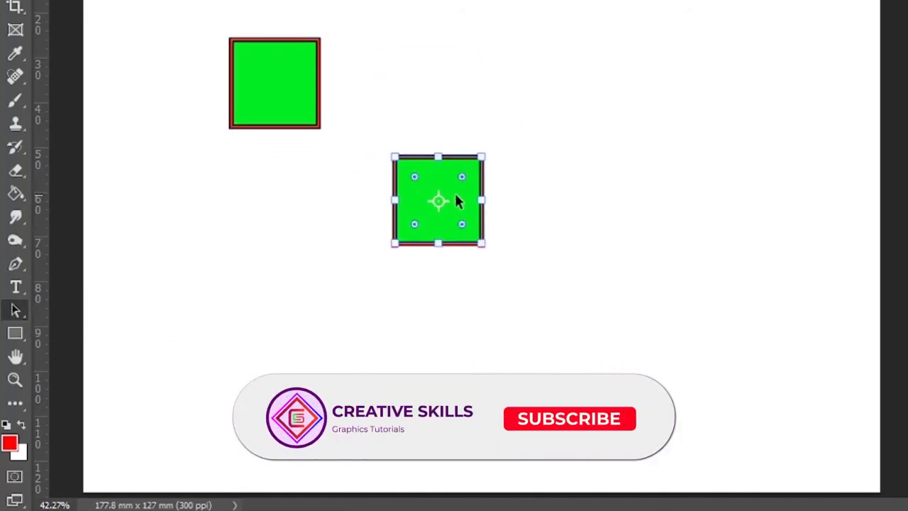
left_click_drag(458, 200, 402, 309)
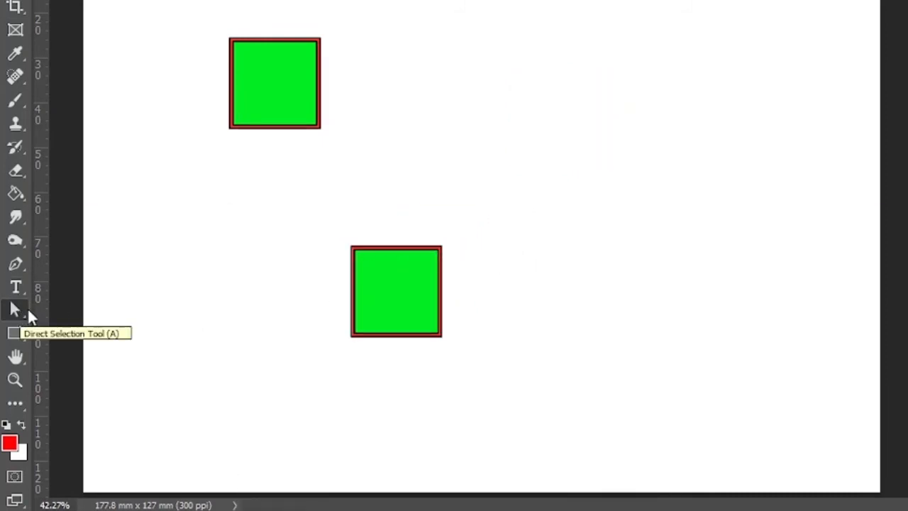
Pull the lower square's upper-right corner about 6.4 mm right and 4.2 mm up with the Direct Selection tool, converting it to a regular path
left_click_drag(413, 200, 464, 310)
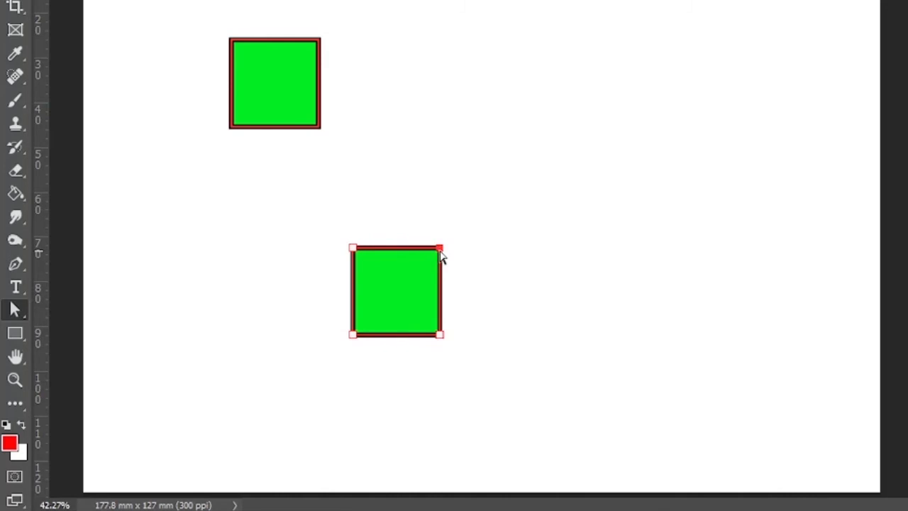
left_click_drag(439, 250, 468, 238)
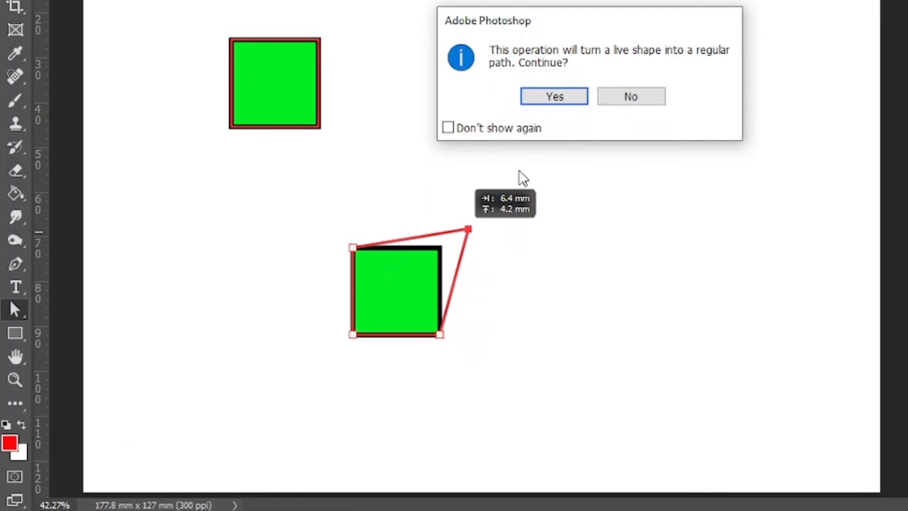
left_click(551, 96)
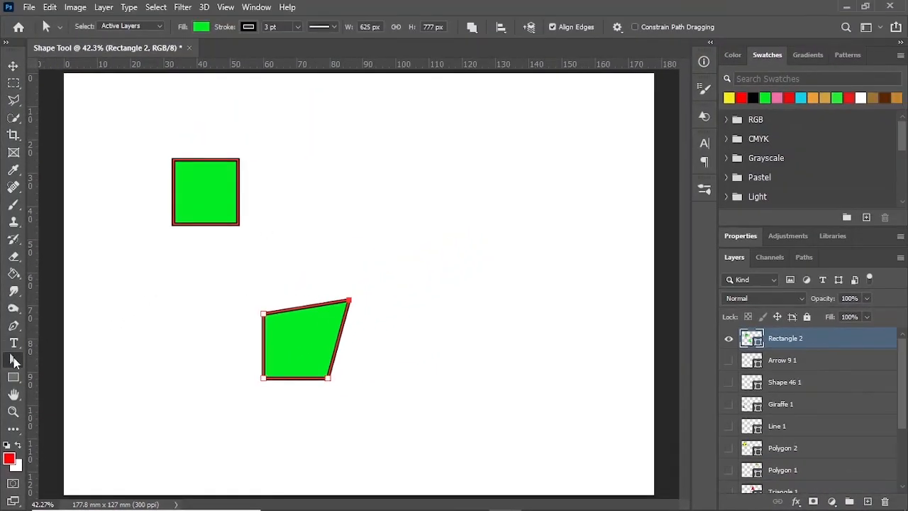
right_click(15, 310)
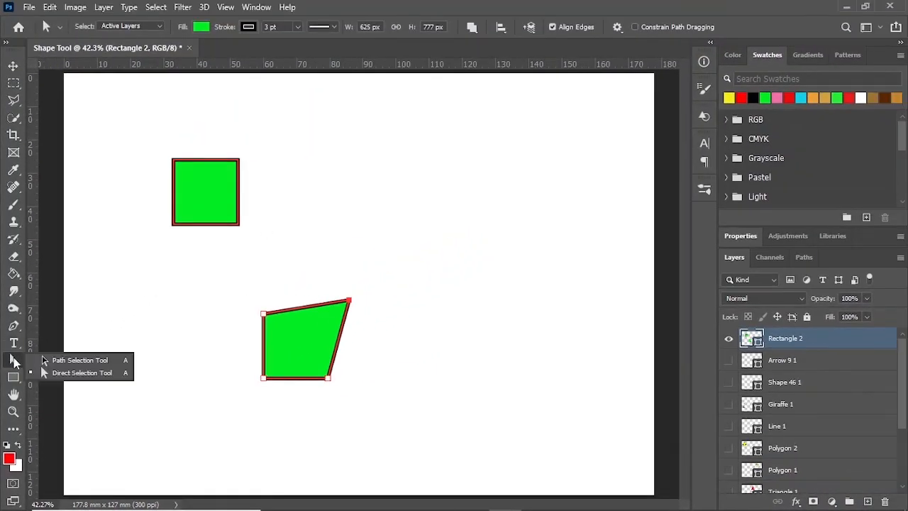
left_click(53, 372)
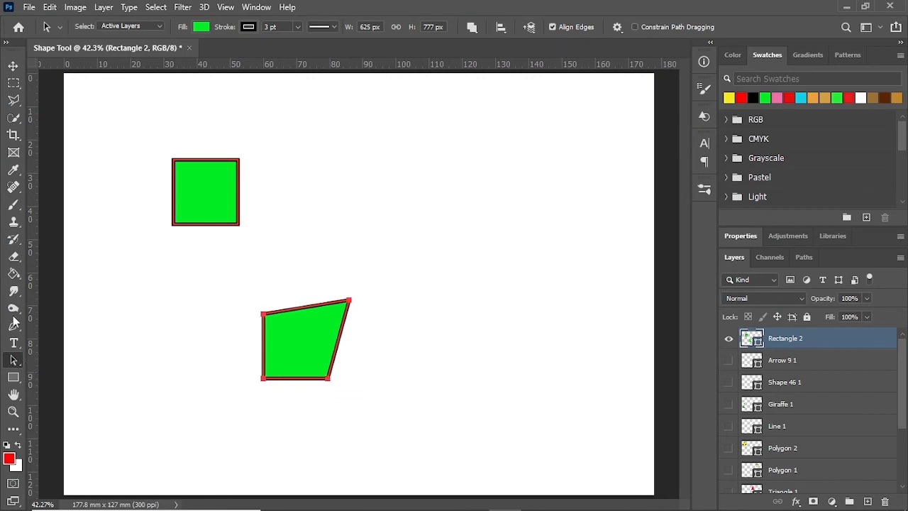
Activate the Rectangle tool, then show and select the Arrow 9 1 layer
left_click(14, 377)
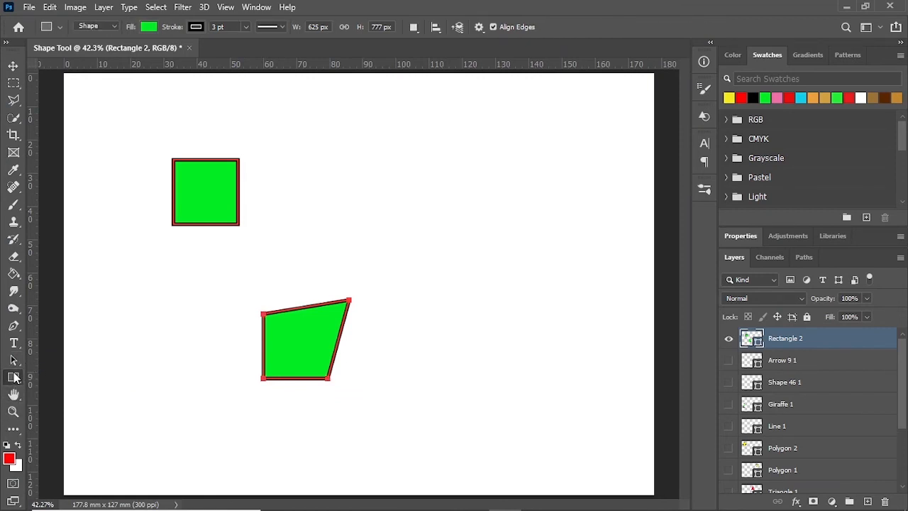
left_click(728, 360)
left_click(795, 363)
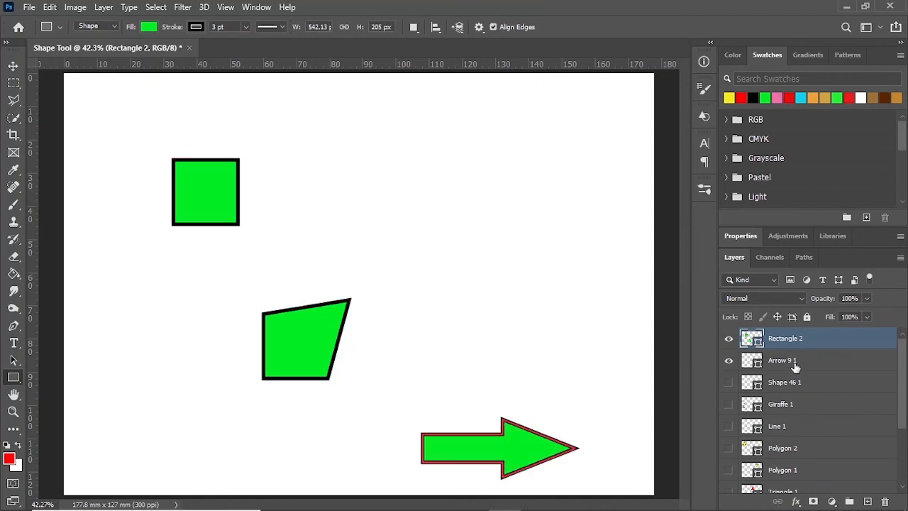
Set the path operation to Subtract Front Shape, cut off the arrowhead with a rectangle about 351 by 379 px, and deselect it
left_click(414, 28)
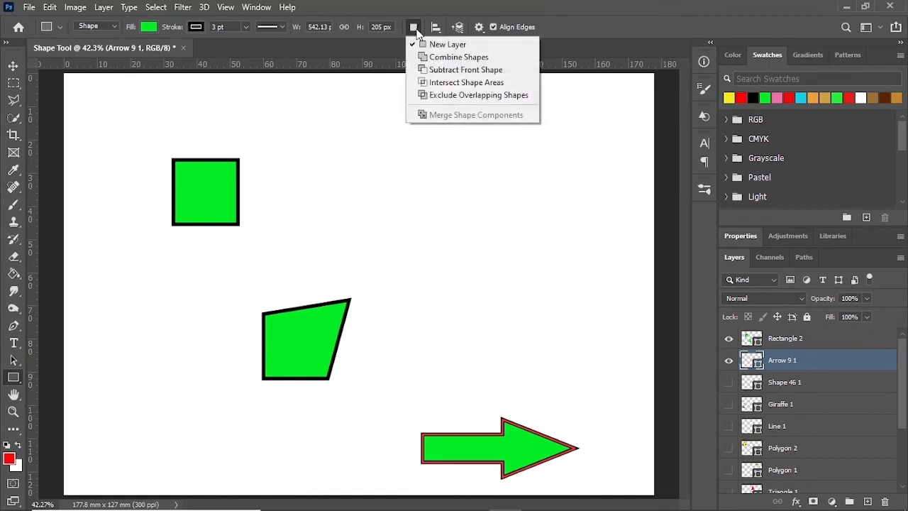
left_click(438, 70)
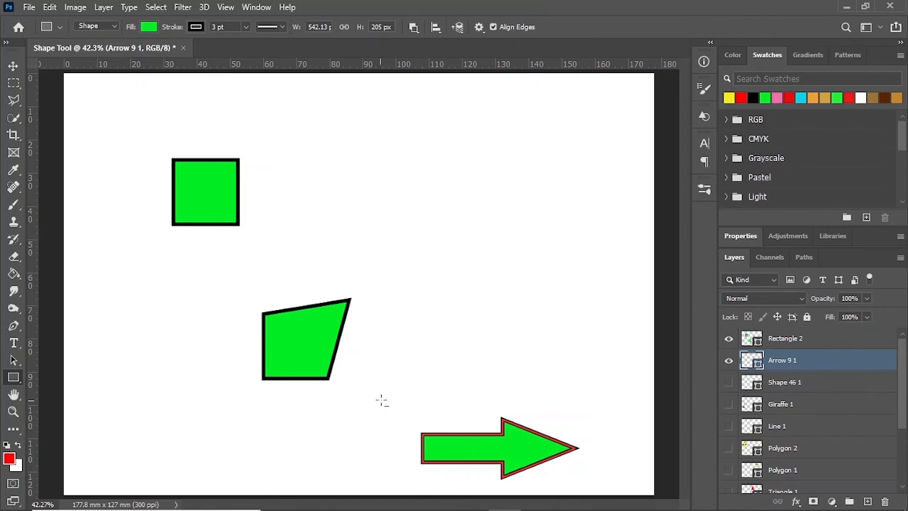
left_click_drag(483, 381, 583, 487)
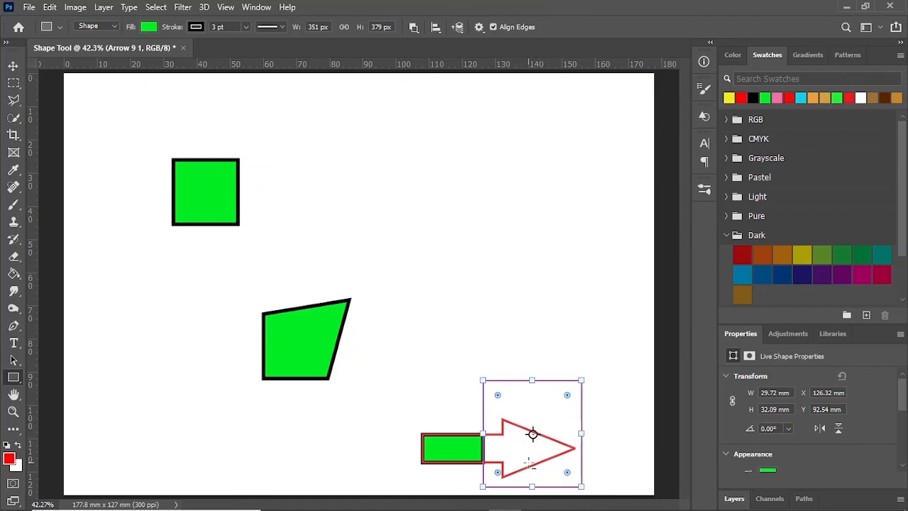
key("v")
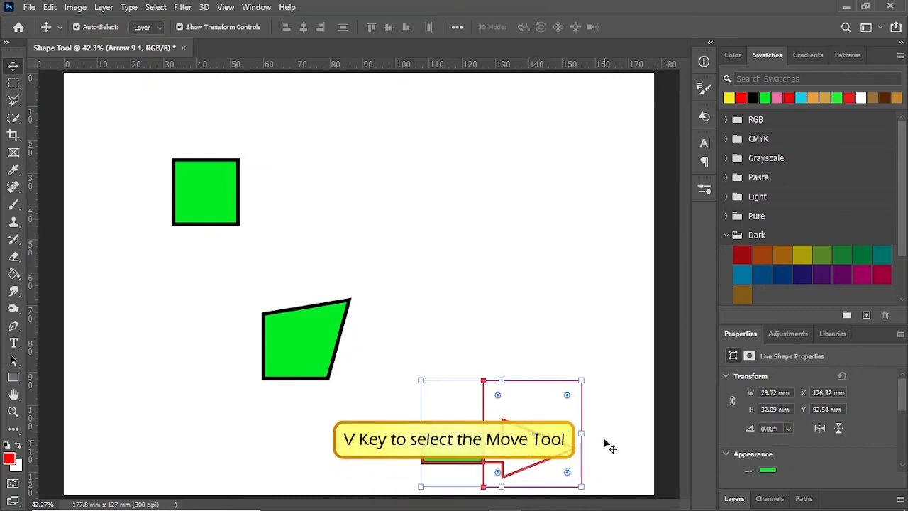
key("Delete")
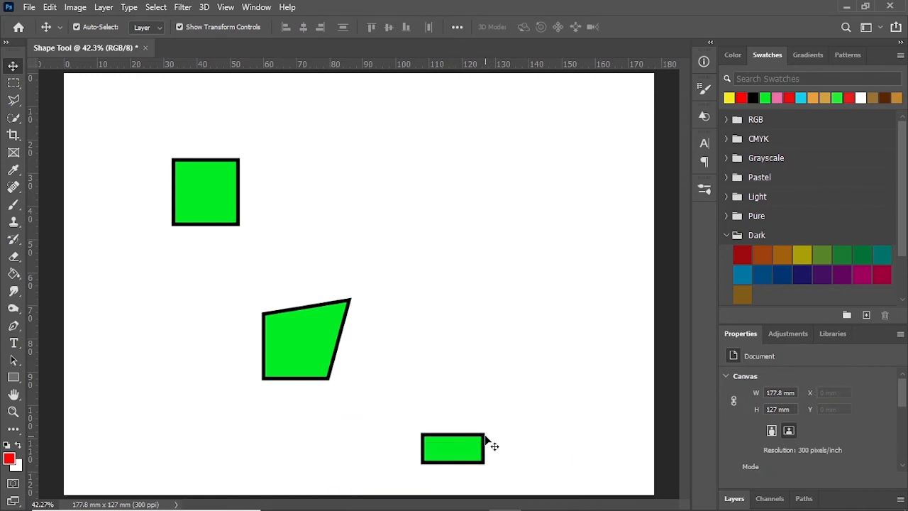
Show and select the Shape 46 1 layer and move its rose up and left into the canvas's upper-right area
left_click(13, 379)
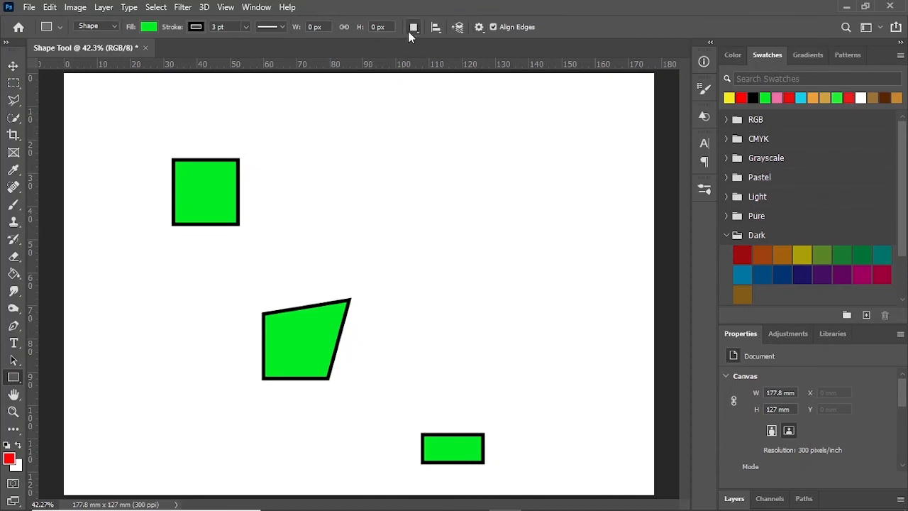
left_click(413, 28)
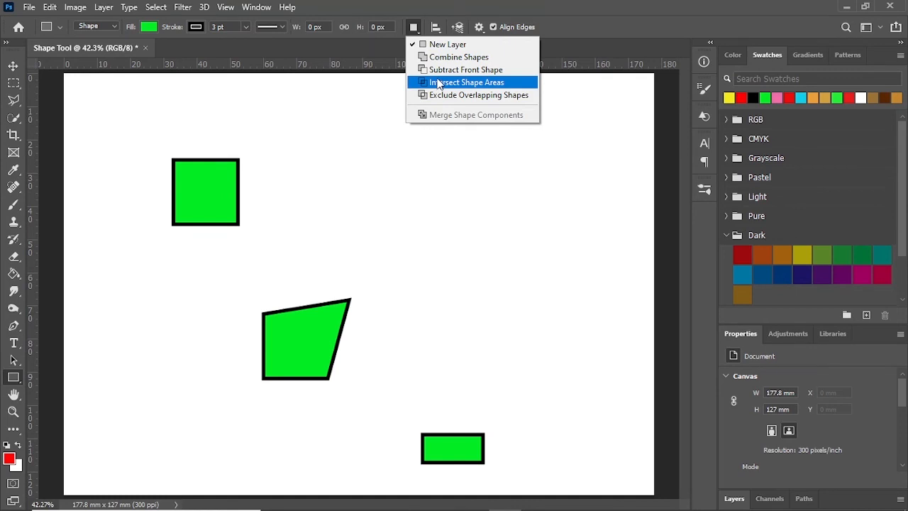
left_click(738, 500)
left_click(734, 499)
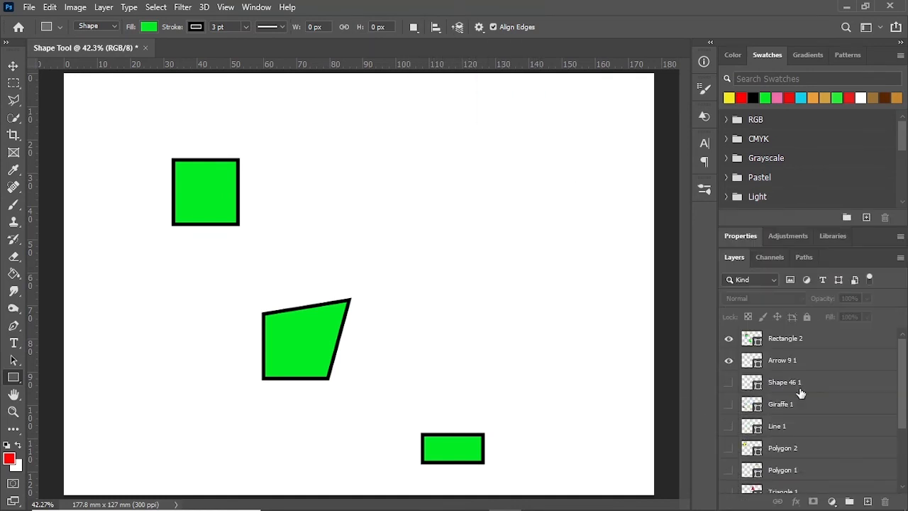
left_click(788, 340)
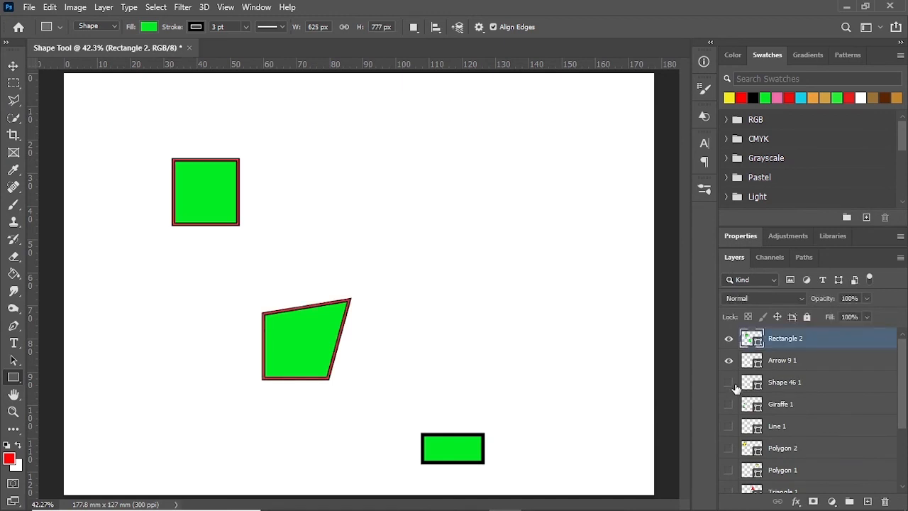
left_click(729, 383)
left_click(743, 383)
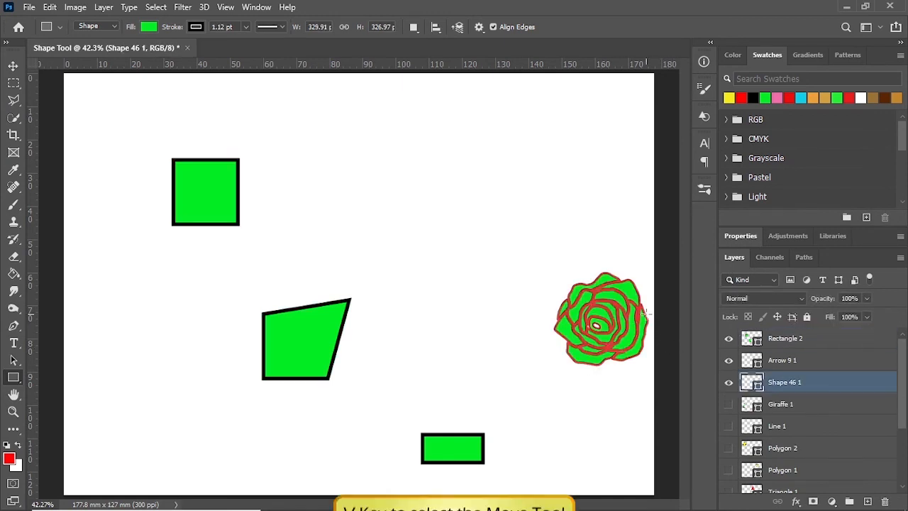
key("v")
left_click_drag(631, 312, 491, 203)
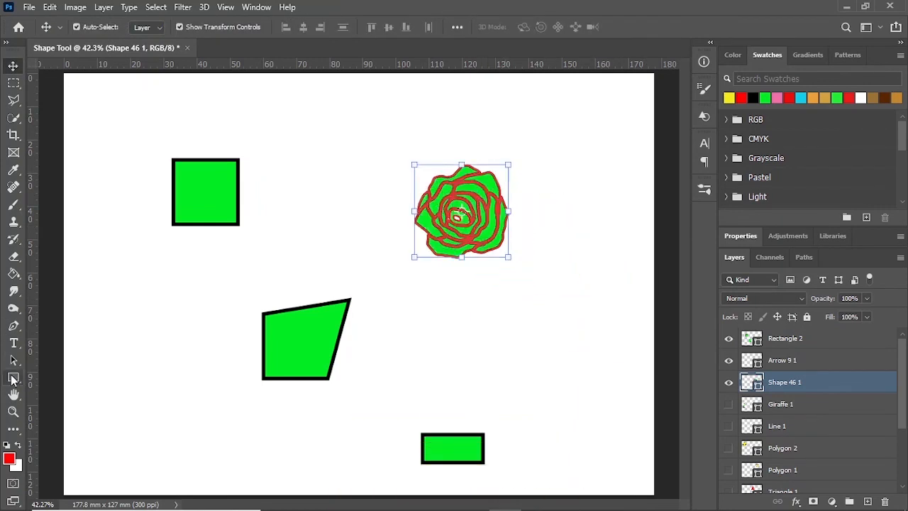
Set the path operation to Intersect Shape Areas and draw a rectangle about 47 by 36 mm over the rose's lower half
key("u")
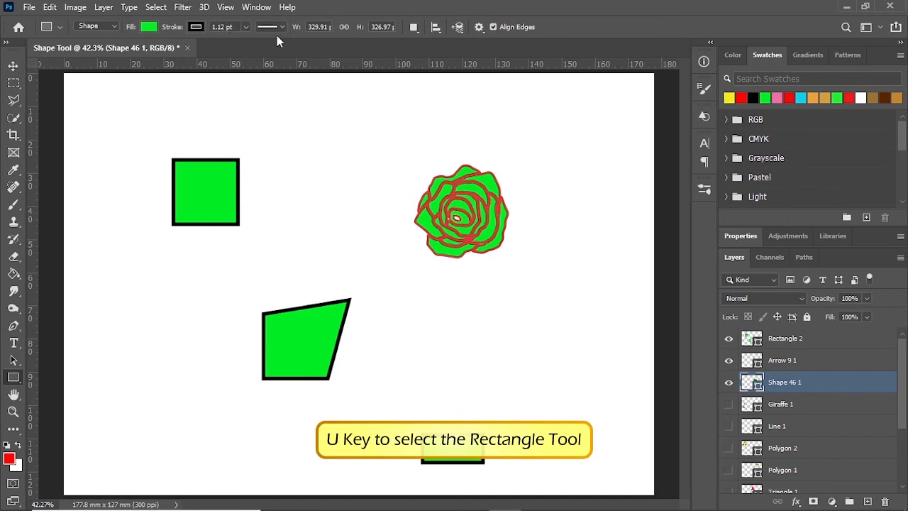
left_click(414, 29)
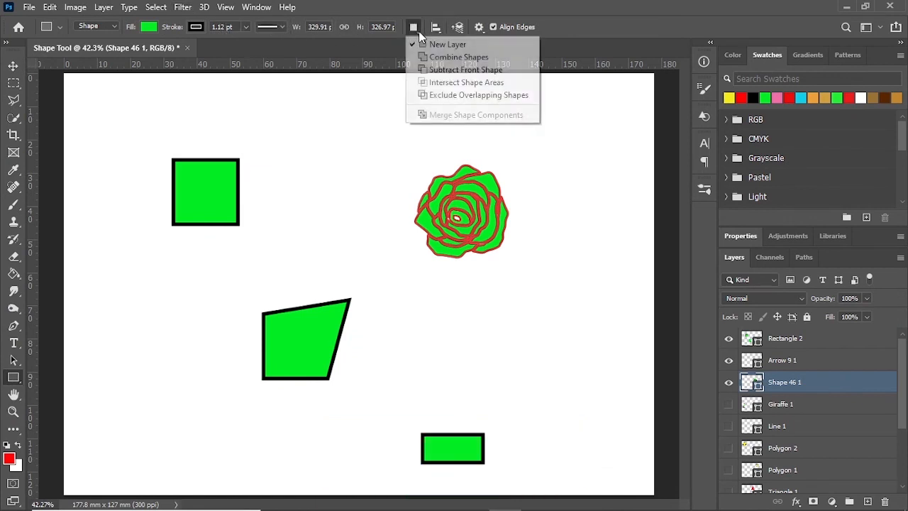
left_click(445, 85)
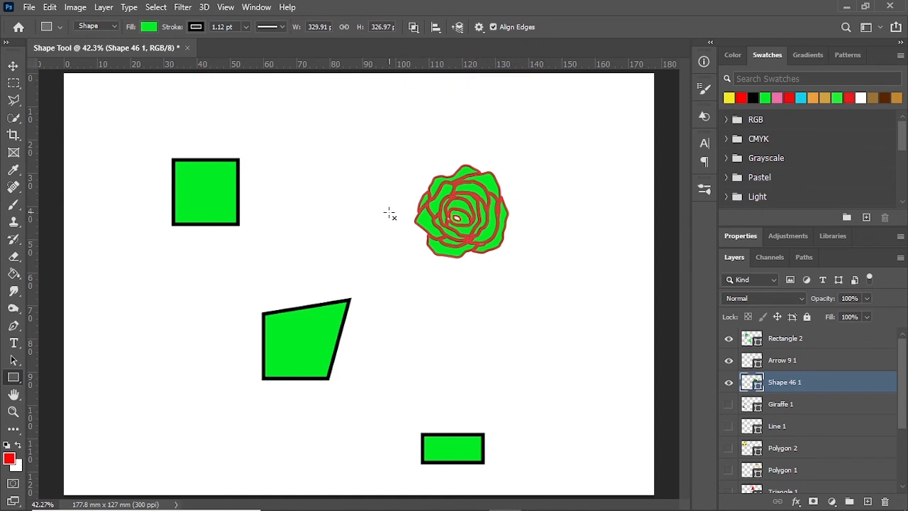
left_click_drag(394, 207, 548, 325)
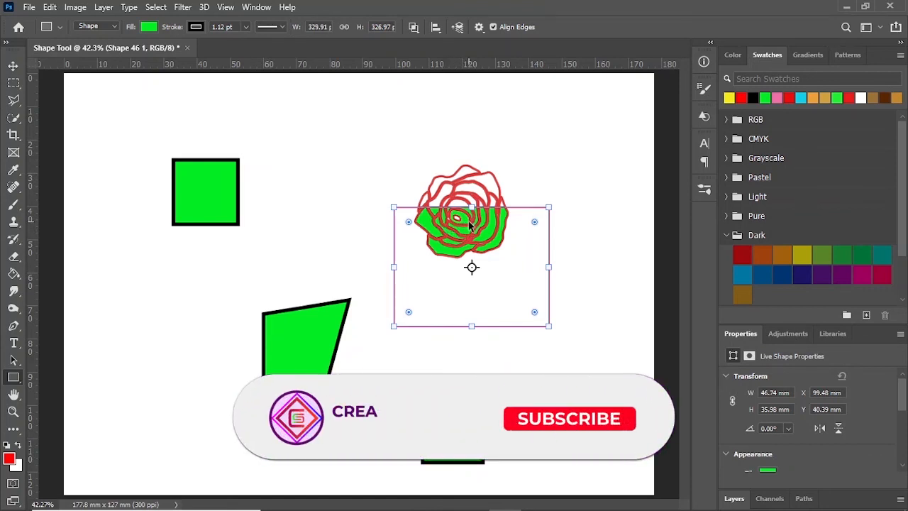
With Exclude Overlapping Shapes, draw rectangles about 576 by 233 px over the rose's top and 516 by 160 px over its bottom, then deselect
left_click(414, 27)
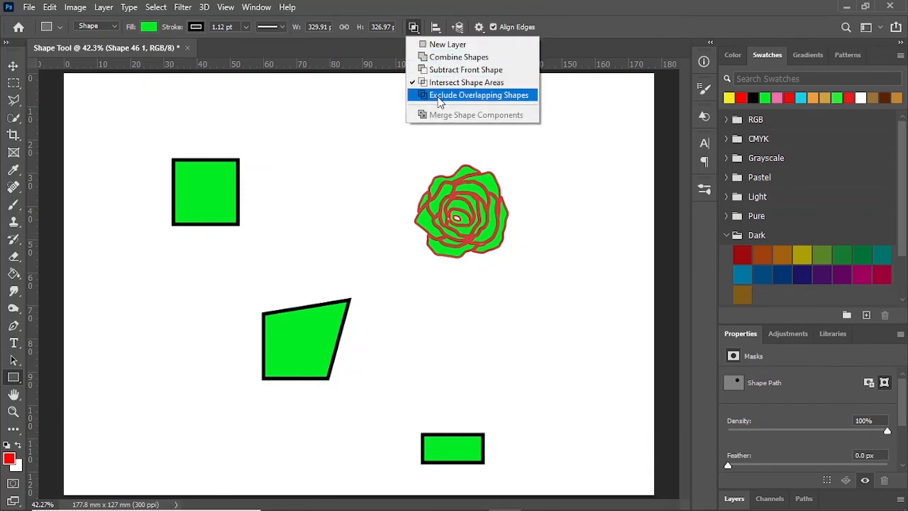
left_click(440, 95)
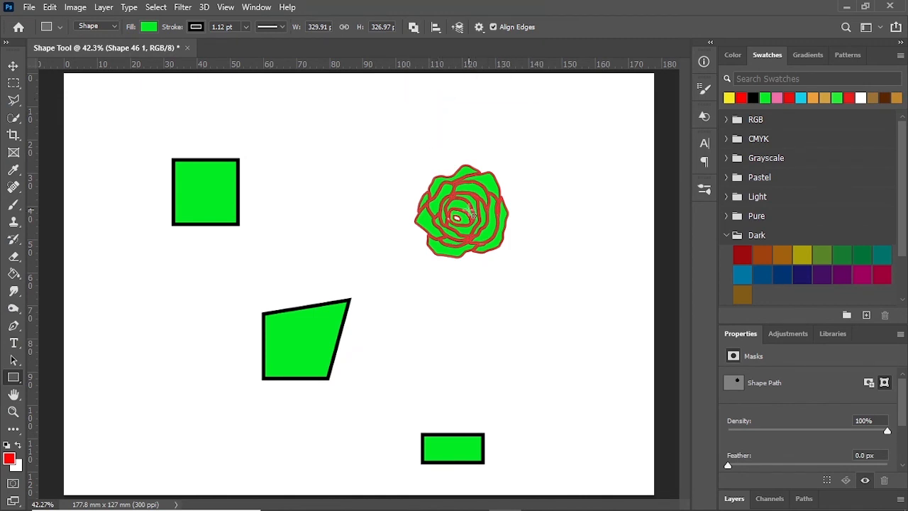
left_click_drag(383, 207, 544, 146)
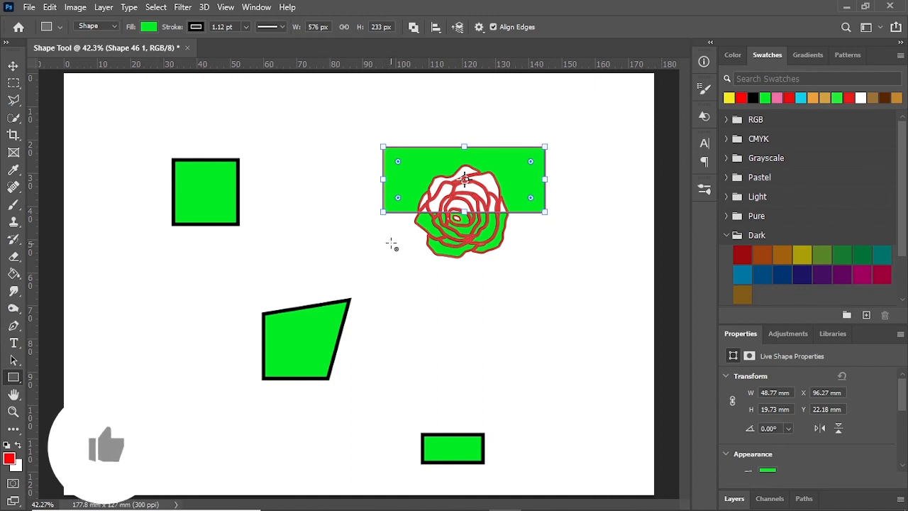
left_click_drag(381, 234, 525, 278)
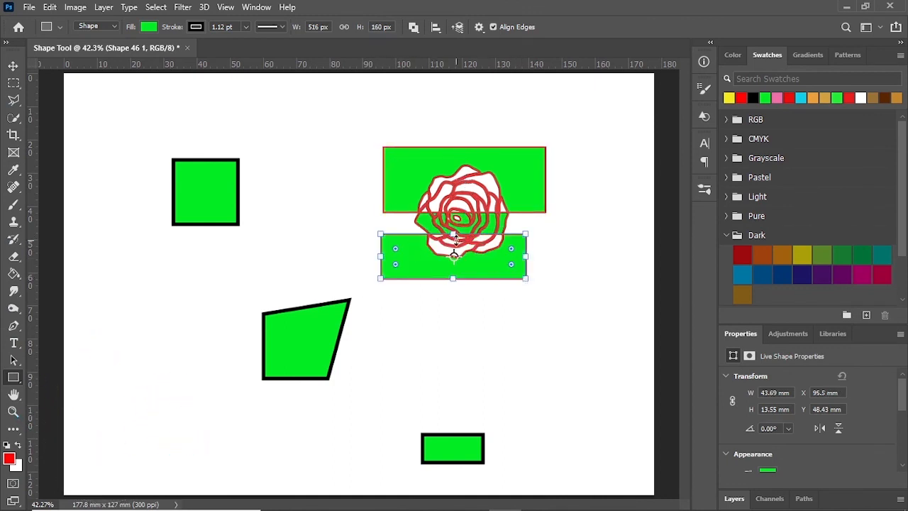
key("v")
left_click(304, 216)
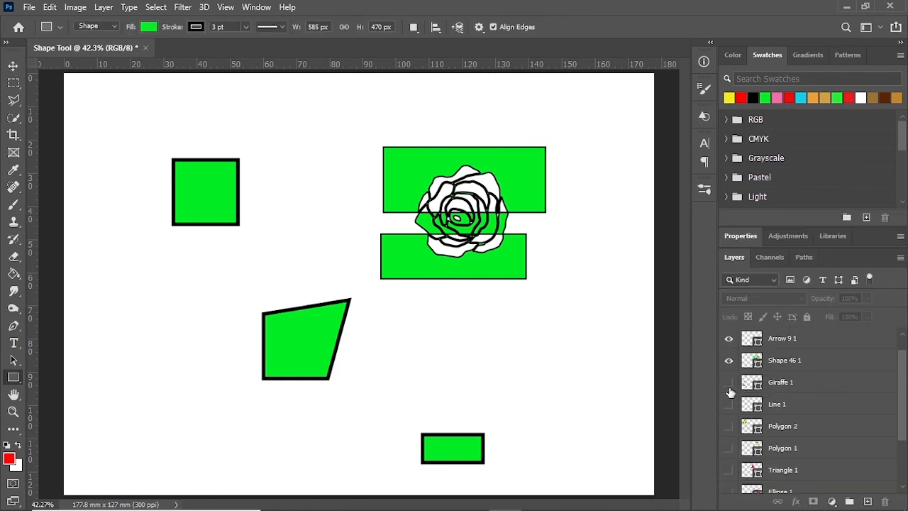
Show the Giraffe 1 and Polygon 2 layers and move the Rectangle 2 shapes down and right, clear of the yellow star
left_click(730, 384)
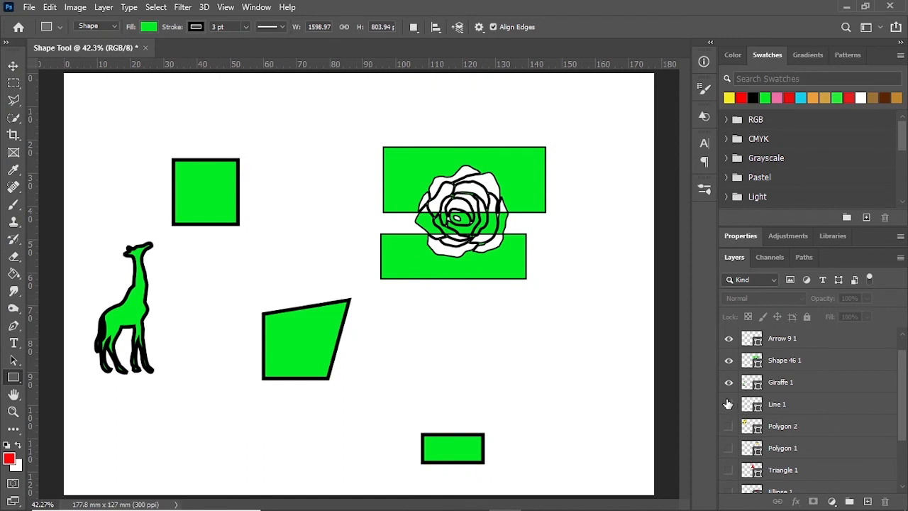
left_click(728, 426)
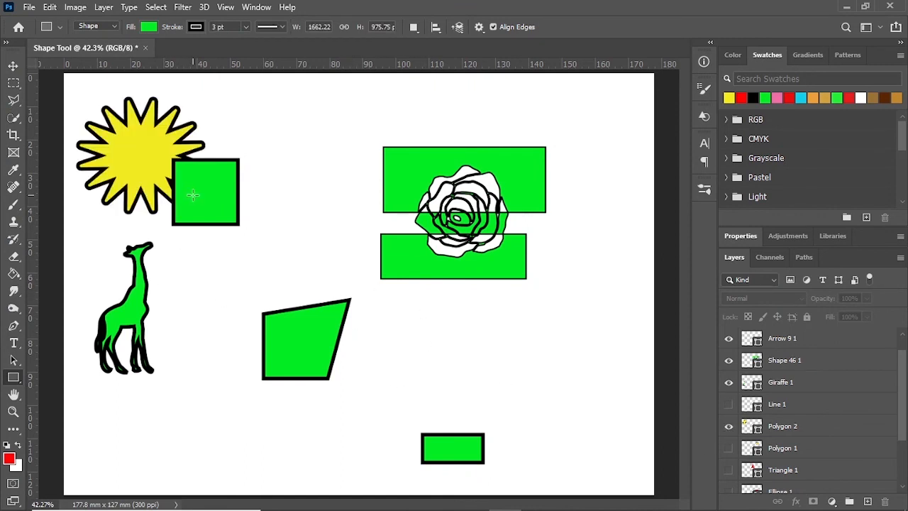
left_click(13, 66)
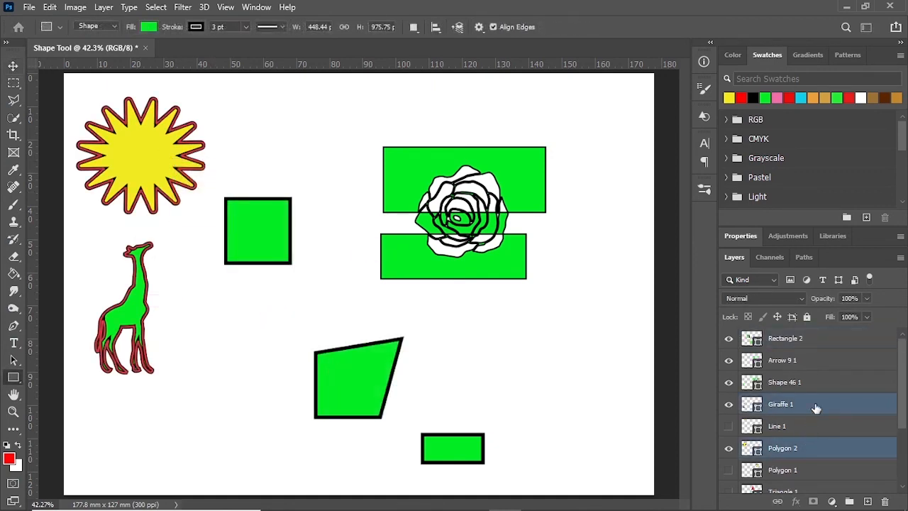
Merge the selected Giraffe 1 and Polygon 2 layers into one shape layer with Merge Shapes
right_click(815, 407)
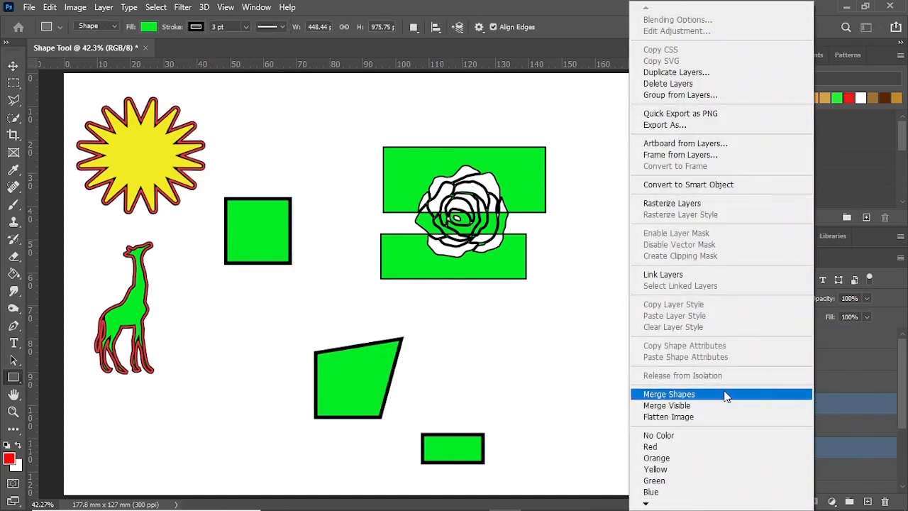
left_click(726, 395)
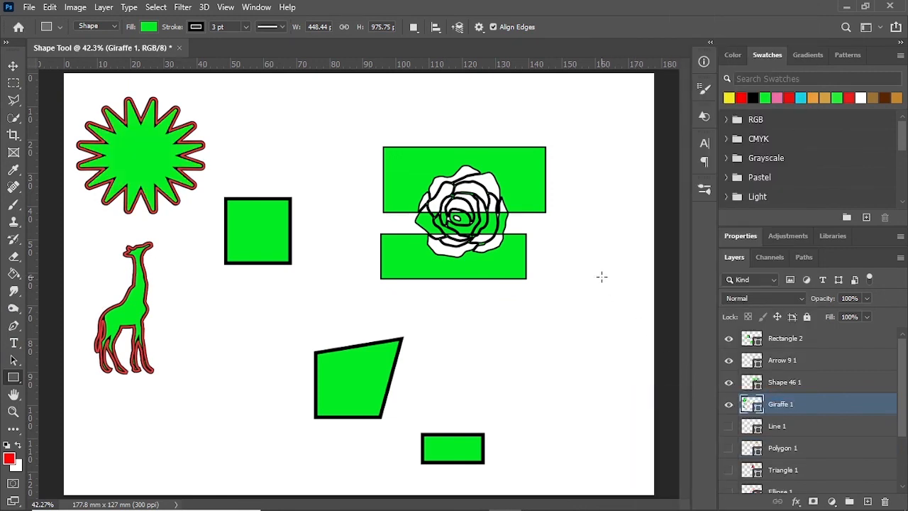
Examine the path alignment options and the path arrangement options for the merged shape layer
left_click(436, 28)
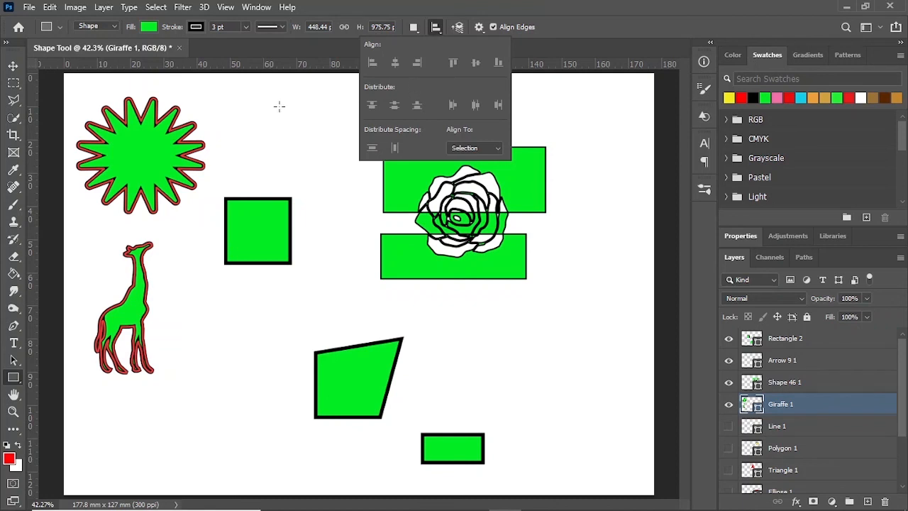
left_click(459, 27)
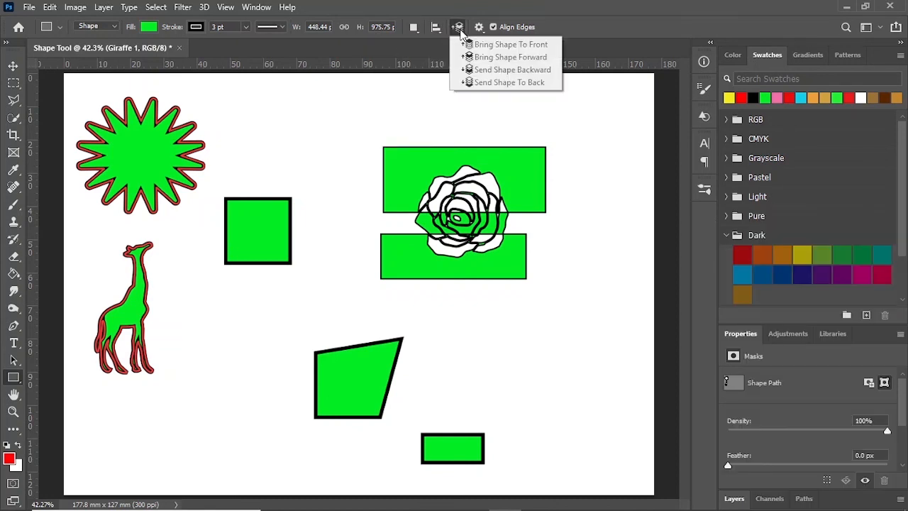